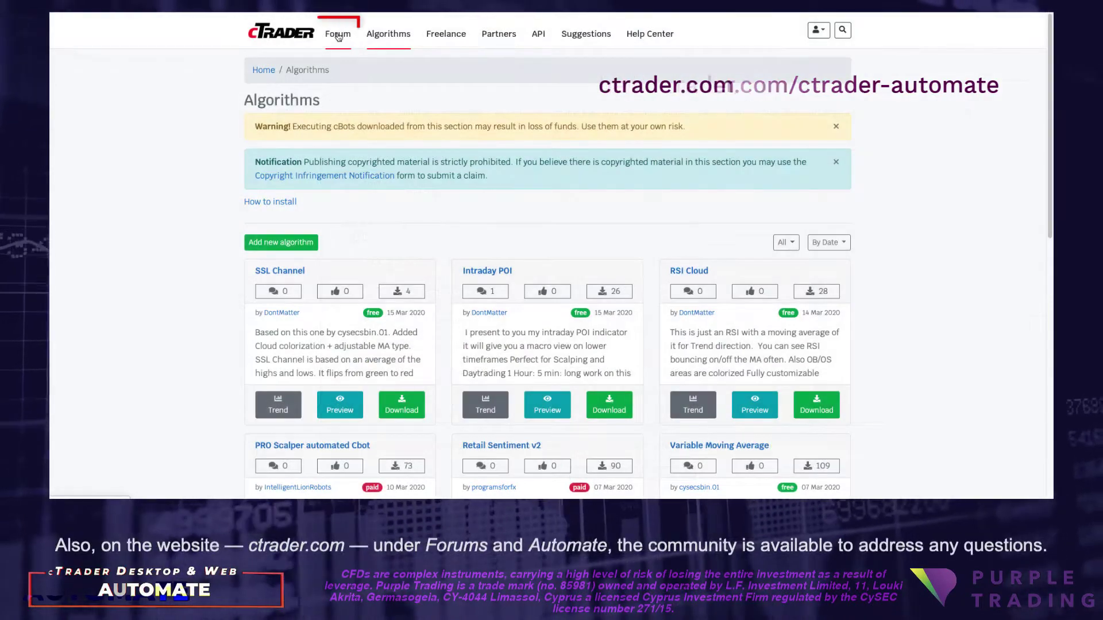
Step: Browse the ctrader.com forum's cTrader Automate thread list under Trading Support
{"action": "left_click", "coordinate": [338, 36]}
{"action": "scroll", "coordinate": [361, 365], "scroll_direction": "down", "scroll_amount": 6}
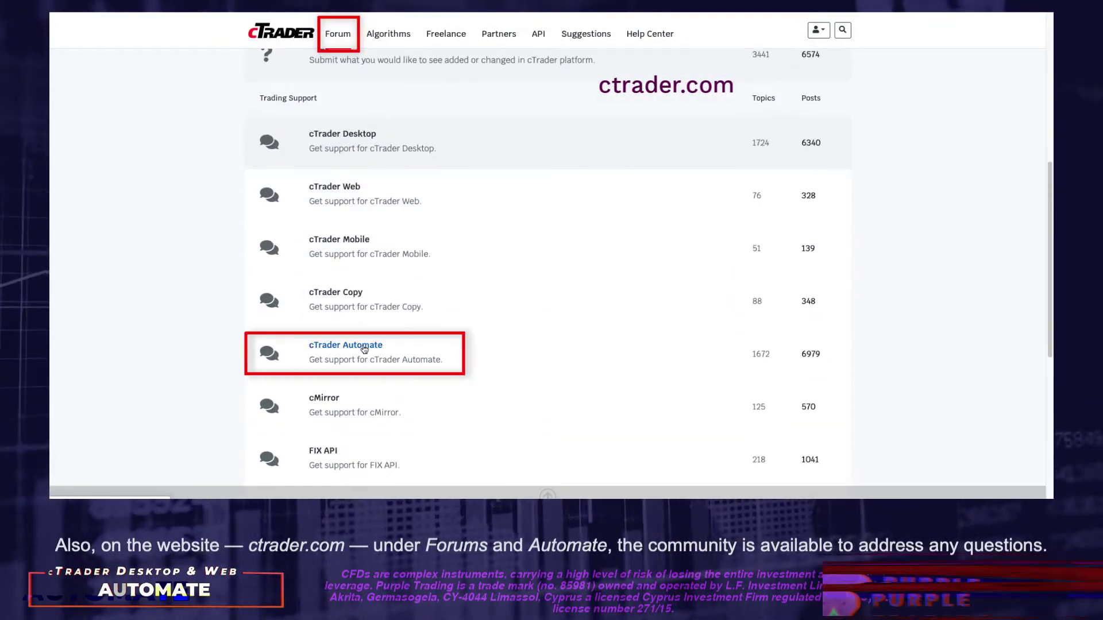
{"action": "left_click", "coordinate": [365, 346]}
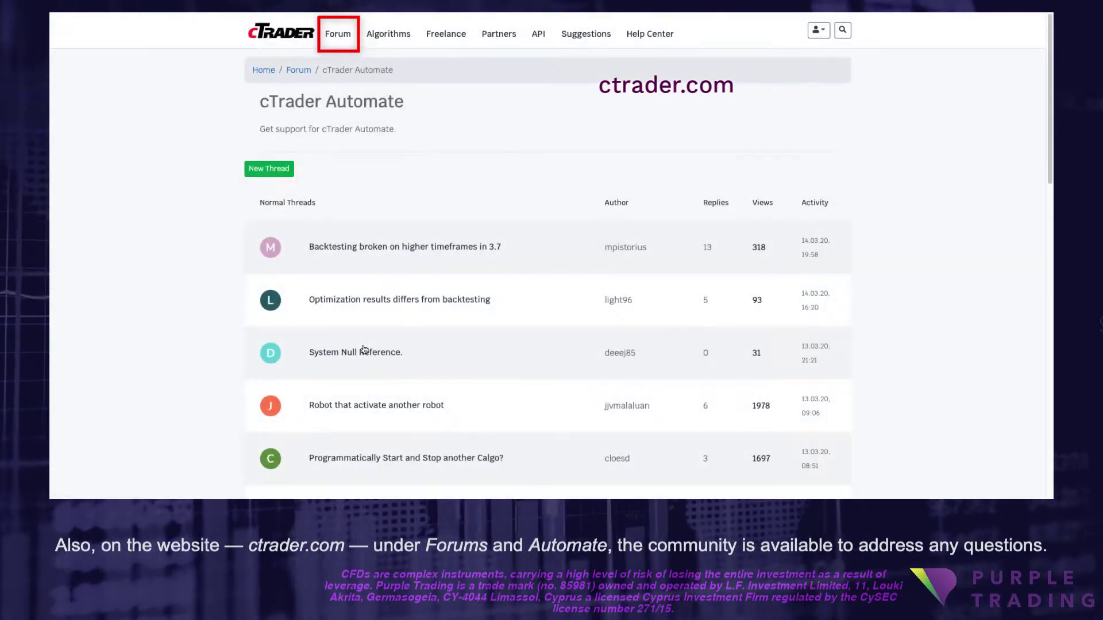
{"action": "scroll", "coordinate": [296, 355], "scroll_direction": "down", "scroll_amount": 5}
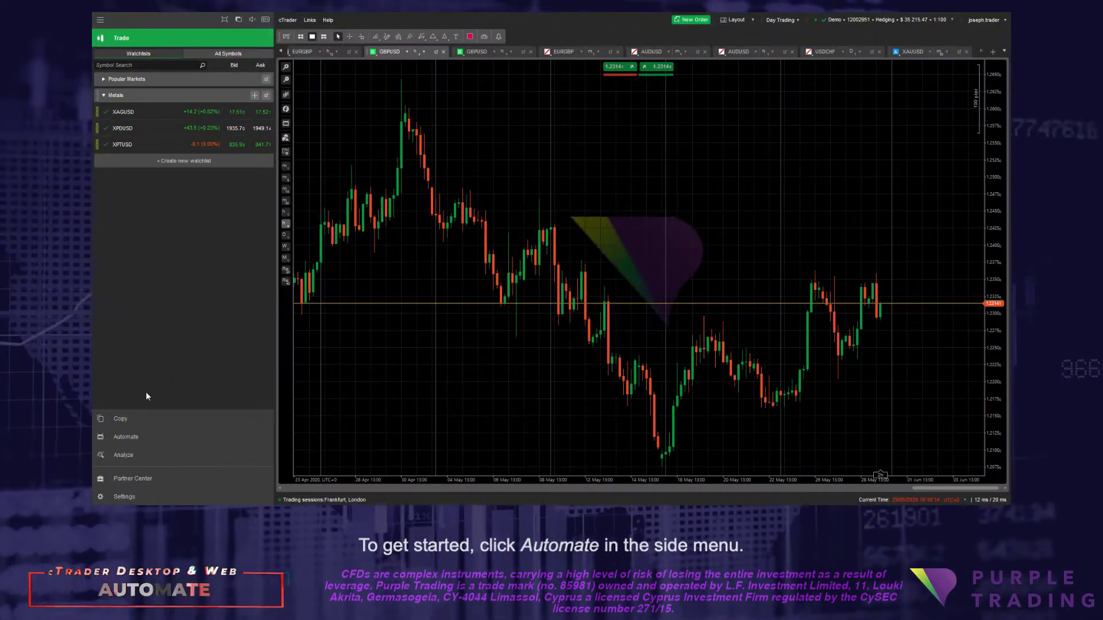
Step: Show Automate's indicator list, filter it by 'SM', then clear the filter
{"action": "left_click", "coordinate": [142, 435]}
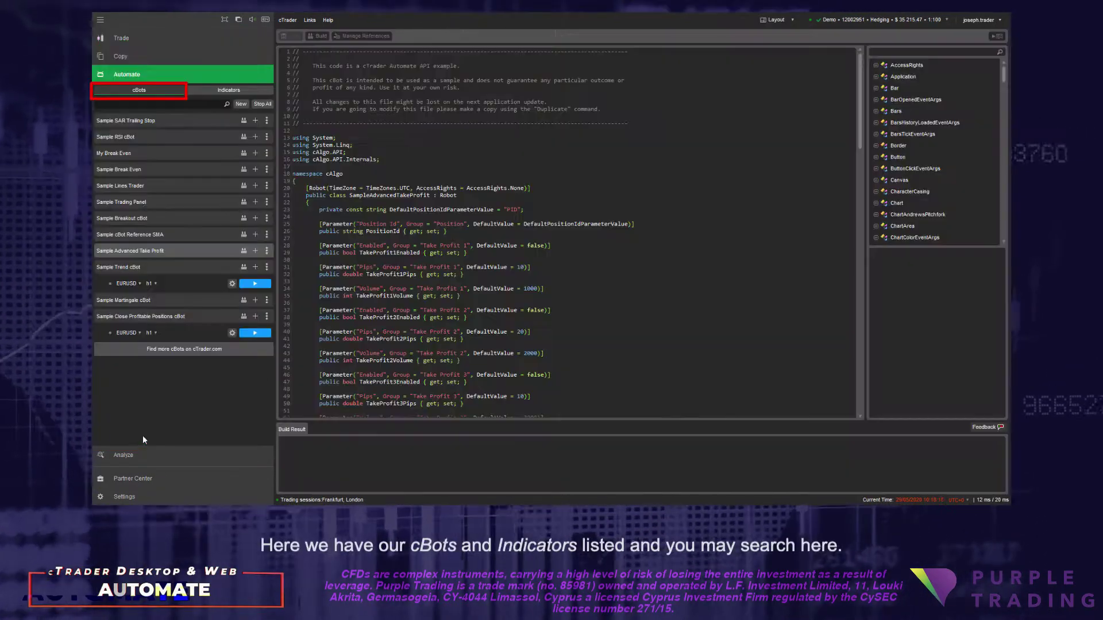
{"action": "left_click", "coordinate": [220, 92]}
{"action": "left_click", "coordinate": [217, 98]}
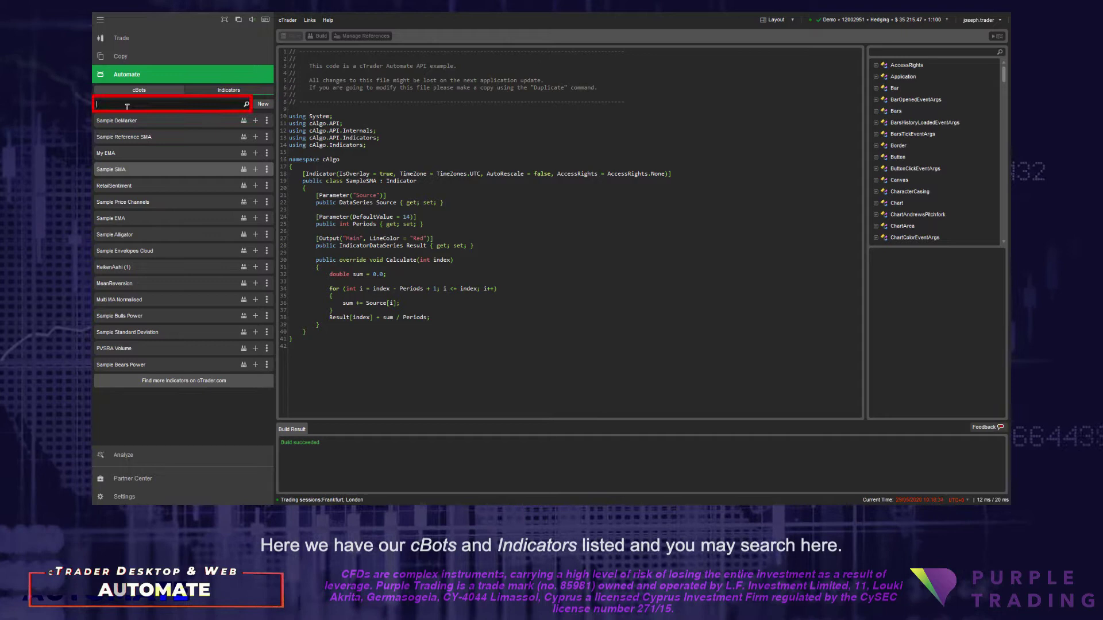
{"action": "type", "text": "SMA"}
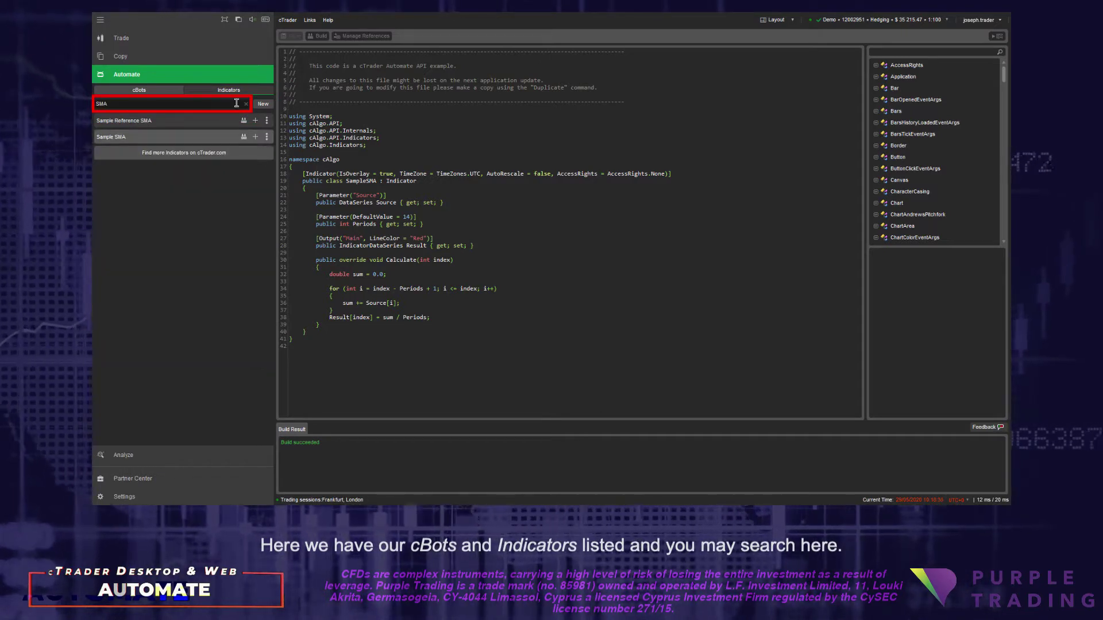
{"action": "left_click", "coordinate": [247, 107]}
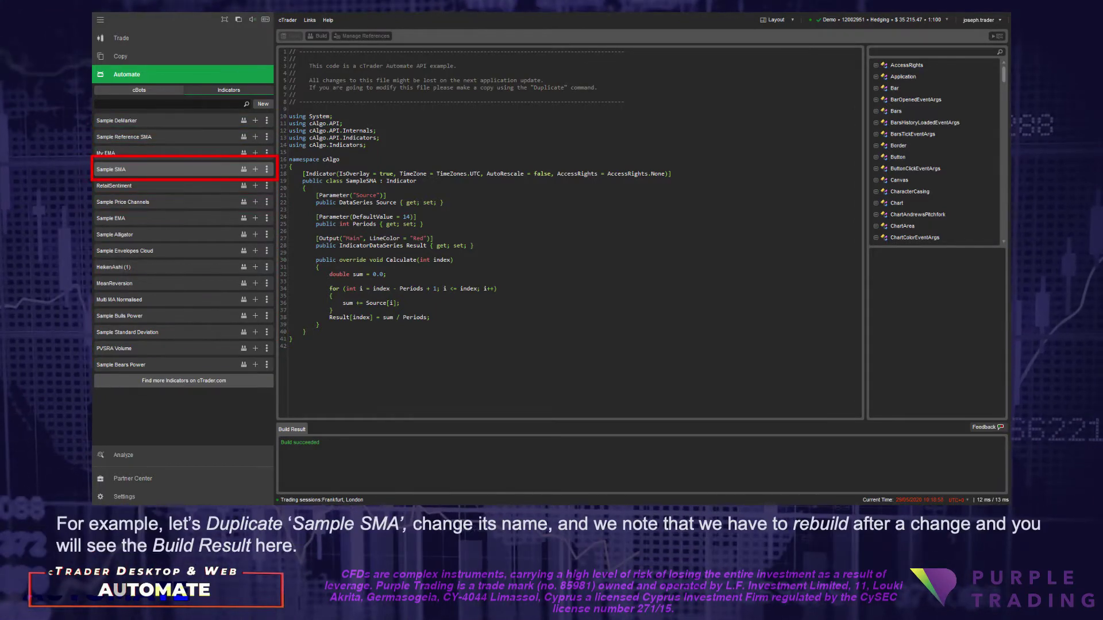
Step: Duplicate Sample SMA, rename the copy to My Best SMA, and build it
{"action": "right_click", "coordinate": [176, 171]}
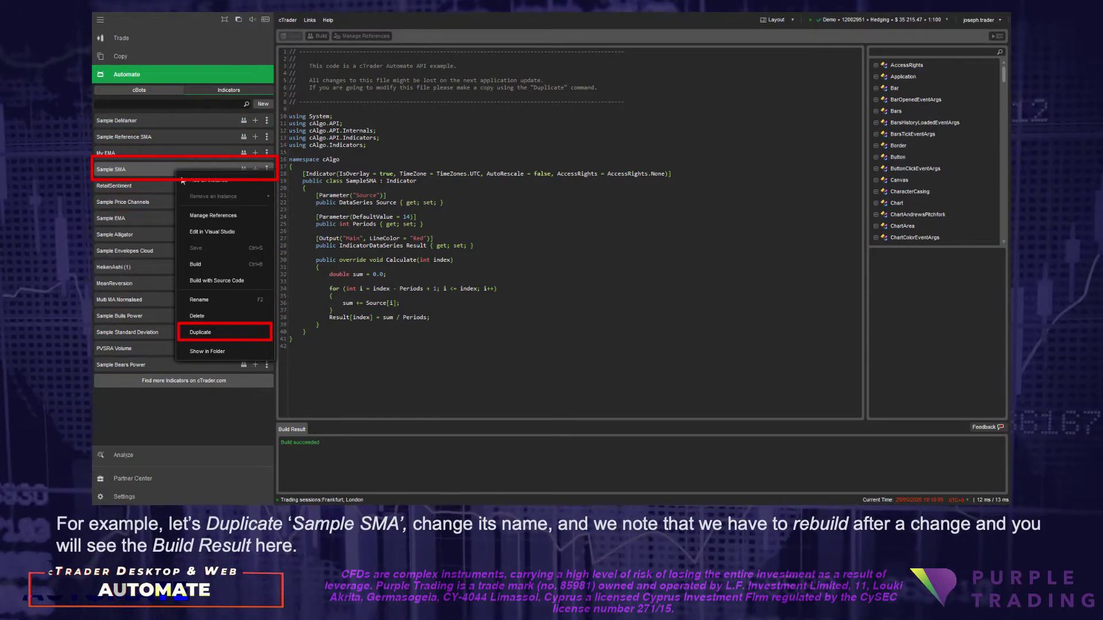
{"action": "left_click", "coordinate": [201, 333]}
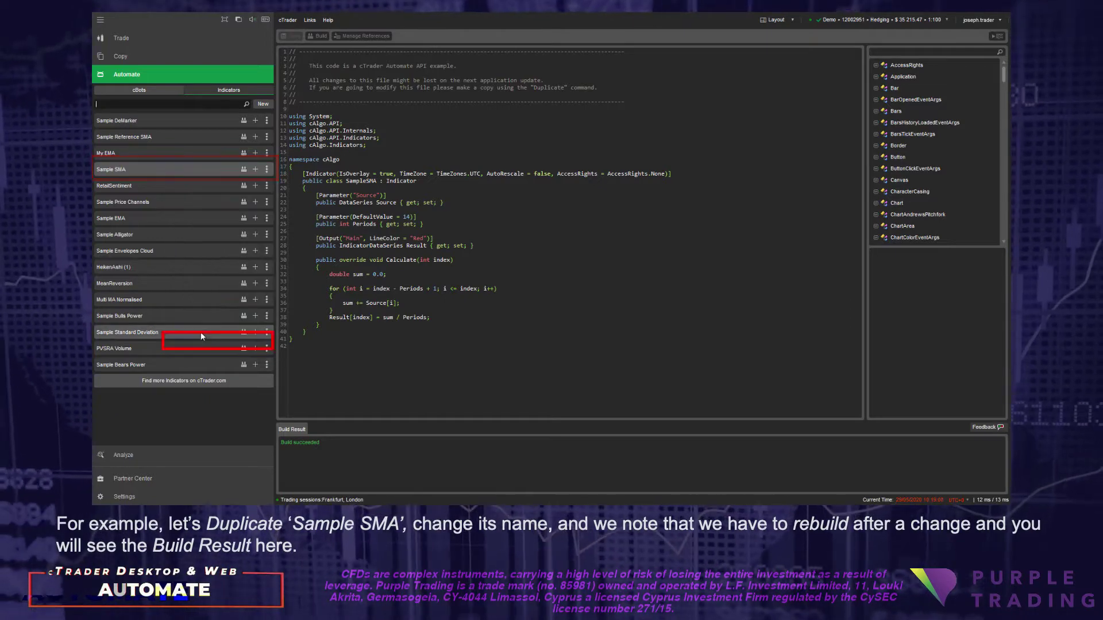
{"action": "right_click", "coordinate": [164, 386]}
{"action": "left_click", "coordinate": [212, 310]}
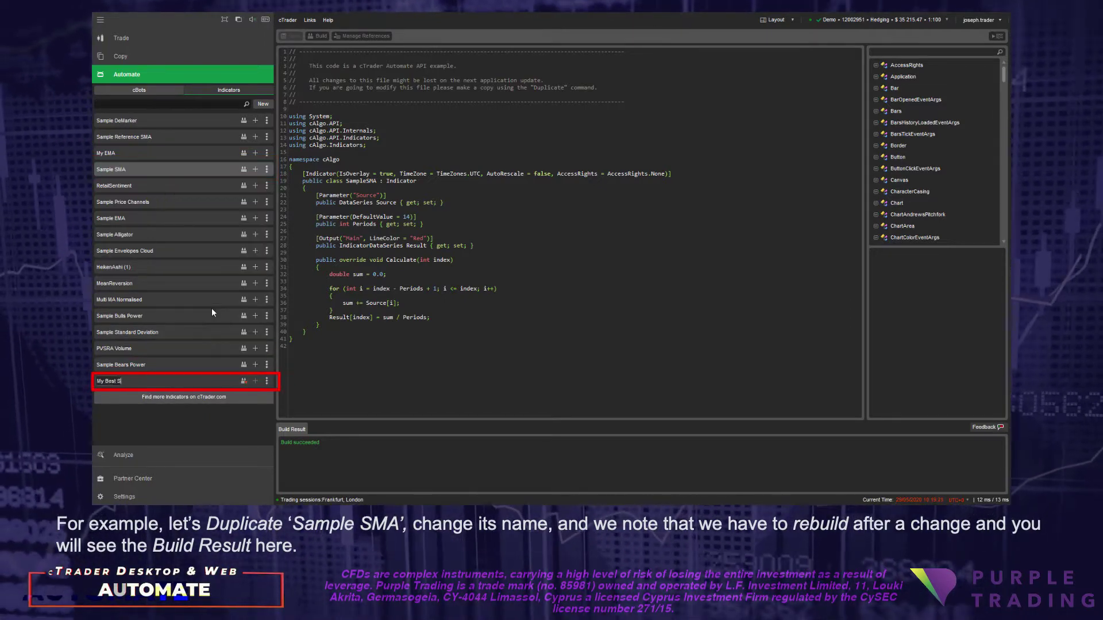
{"action": "type", "text": "My Best SMA"}
{"action": "key", "text": "Return"}
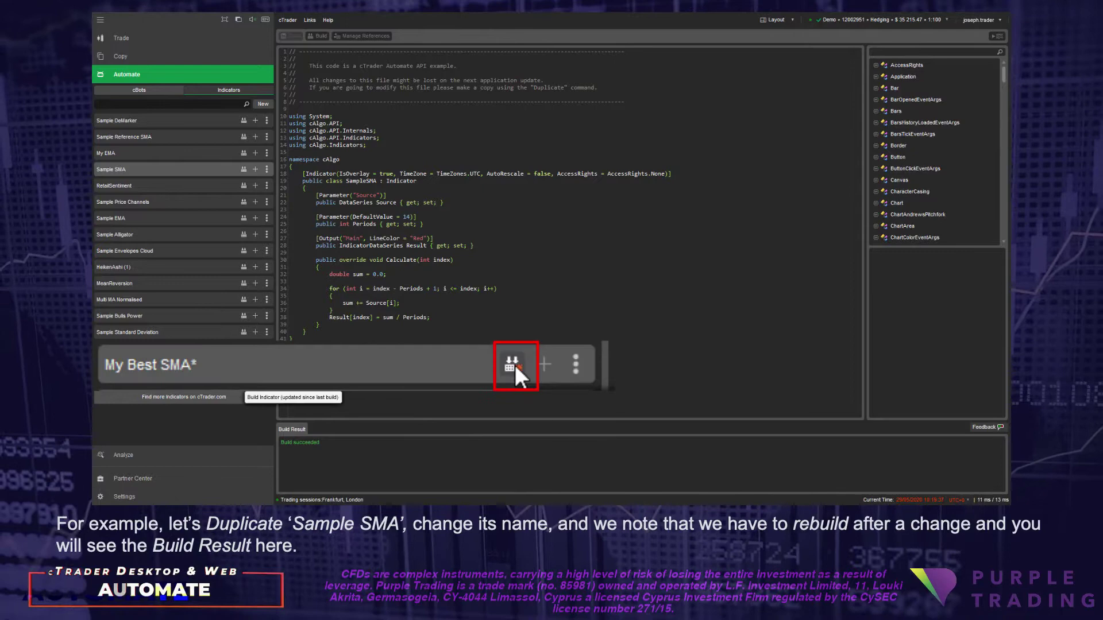
{"action": "left_click", "coordinate": [515, 364]}
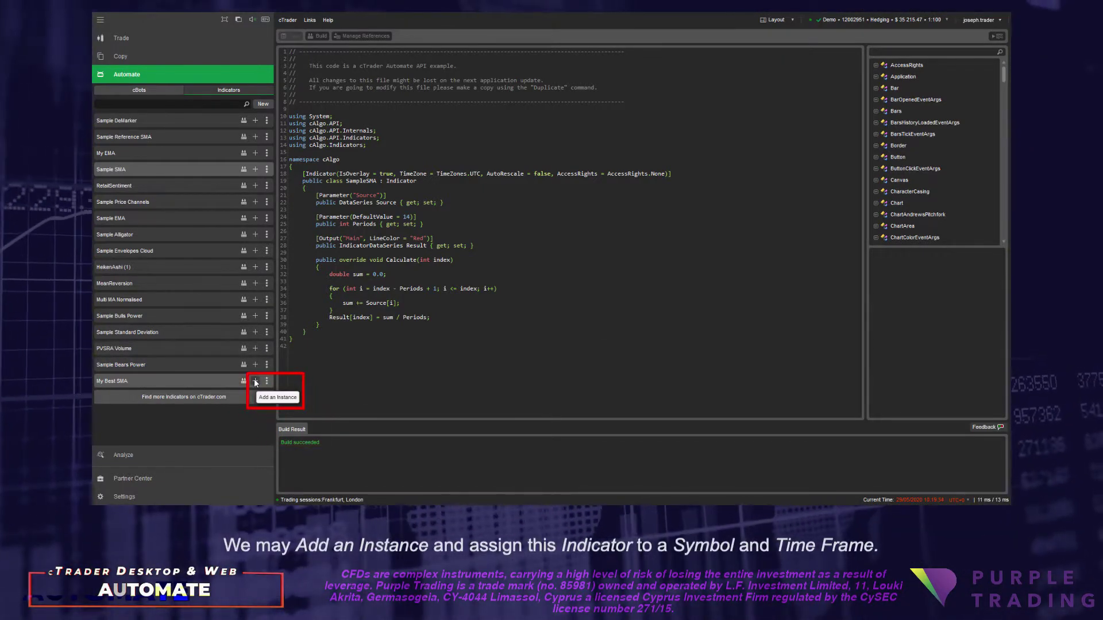
Step: Add My Best SMA instances on EURUSD and USDCAD
{"action": "left_click", "coordinate": [256, 382]}
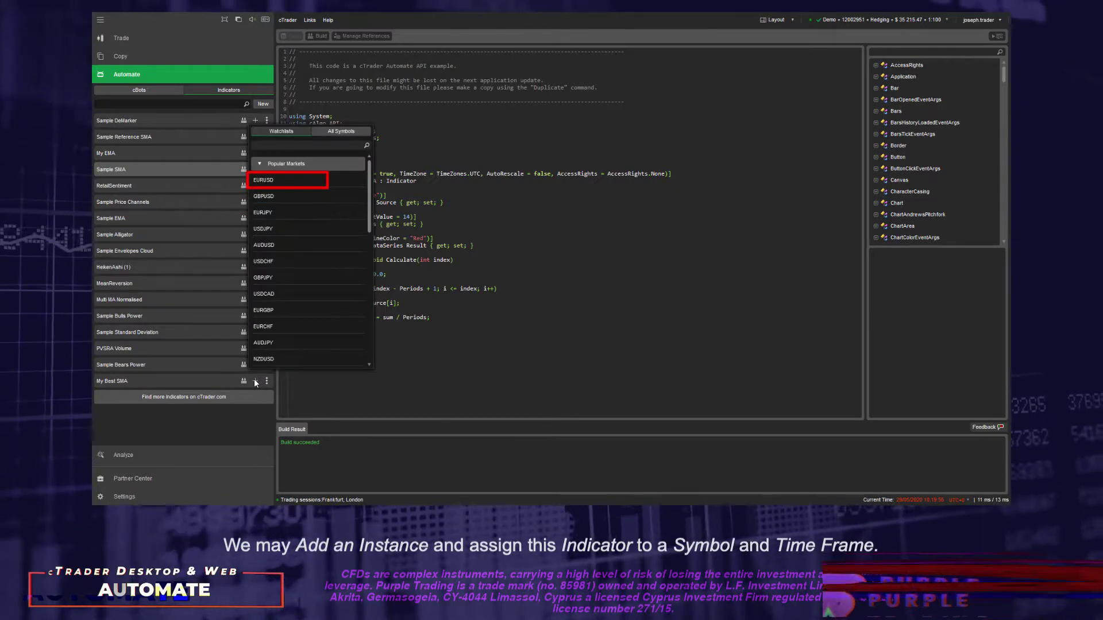
{"action": "left_click", "coordinate": [308, 182]}
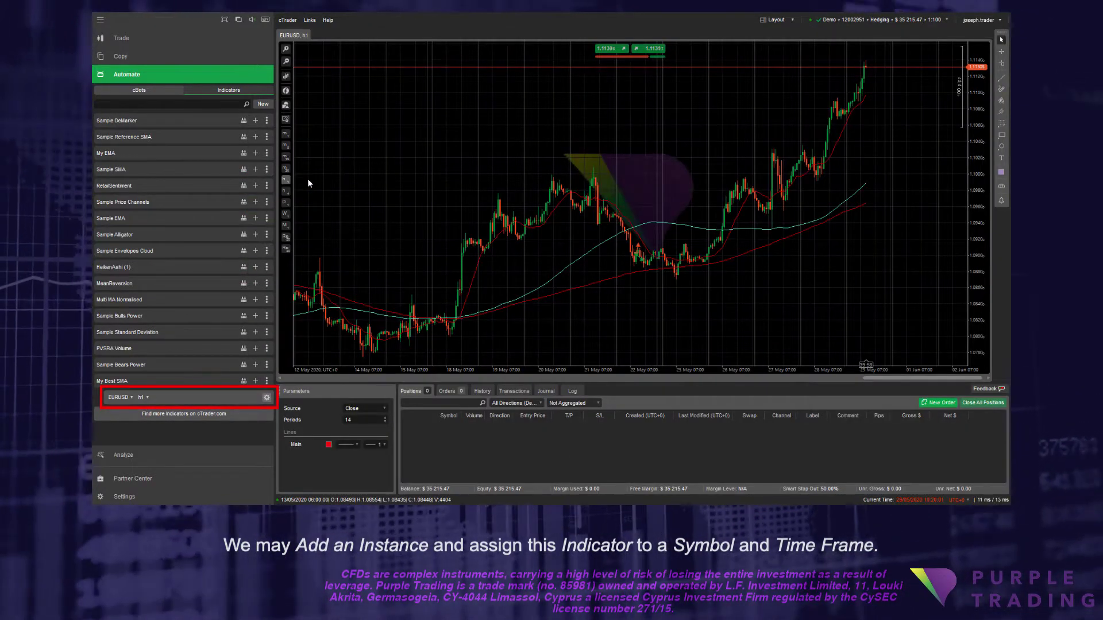
{"action": "left_click", "coordinate": [256, 382]}
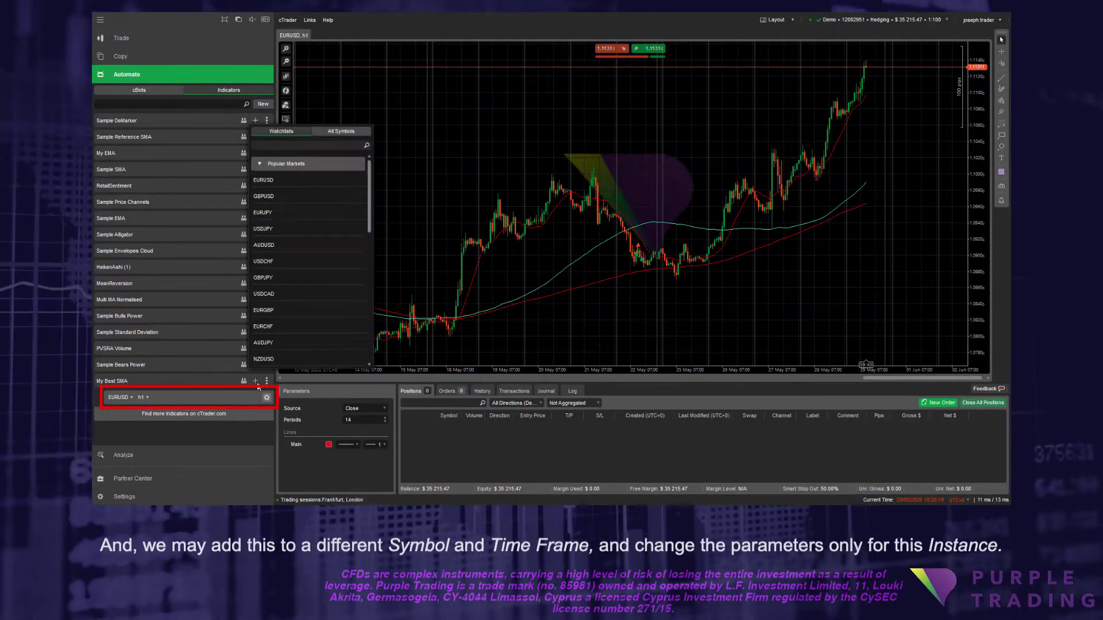
{"action": "left_click", "coordinate": [267, 293]}
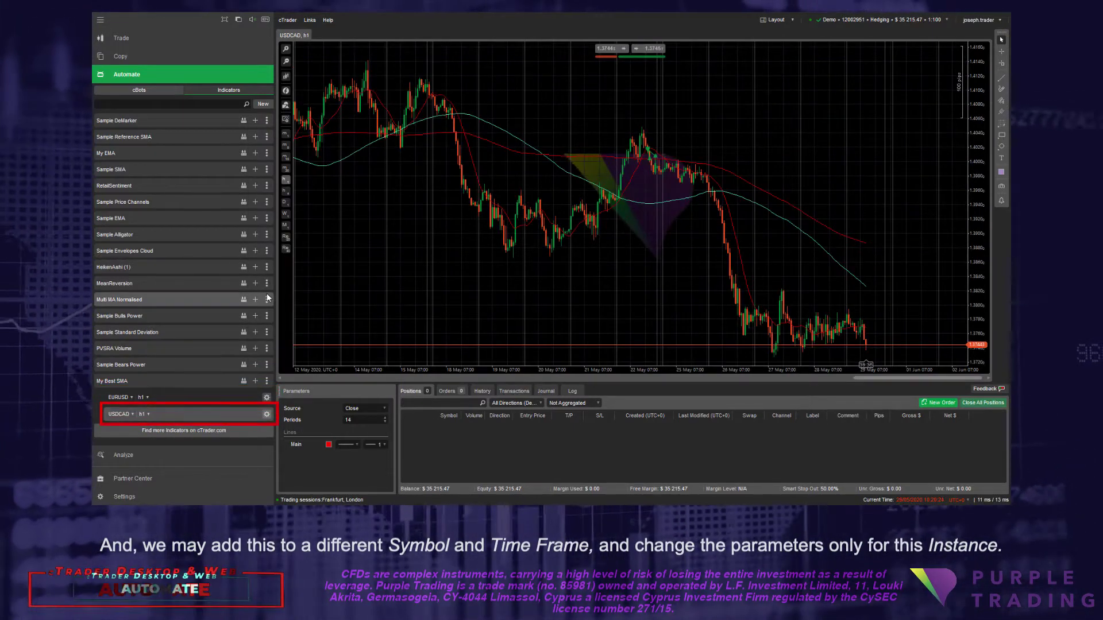
Step: Set the USDCAD instance to m30 and give its Main line a light-blue colour
{"action": "left_click", "coordinate": [143, 414]}
{"action": "left_click", "coordinate": [150, 361]}
{"action": "left_click", "coordinate": [189, 414]}
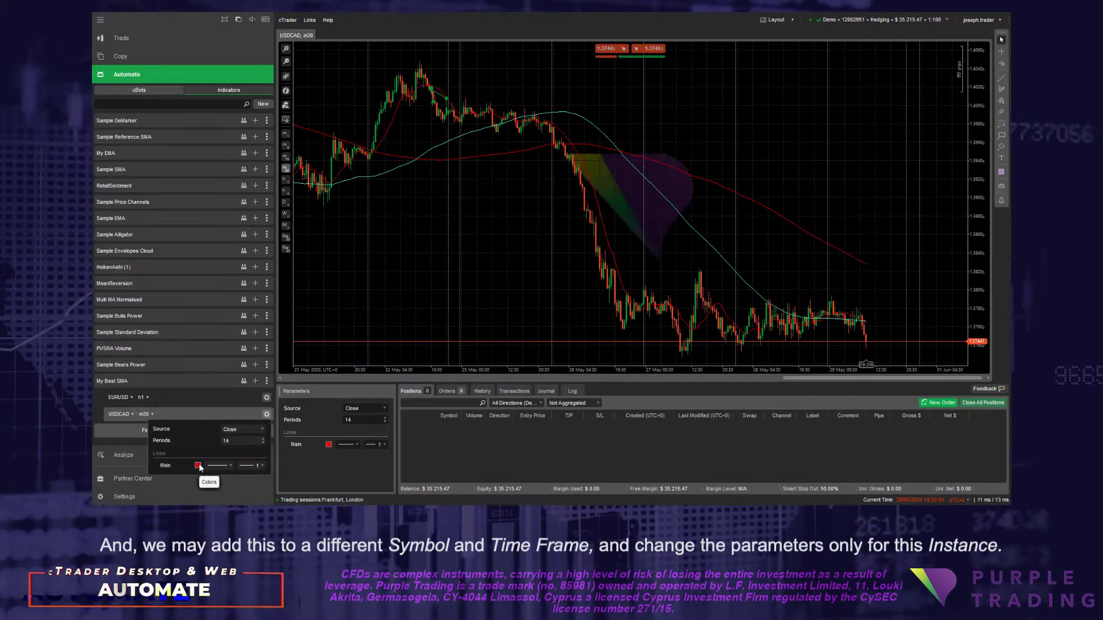
{"action": "left_click", "coordinate": [199, 466]}
{"action": "left_click", "coordinate": [227, 368]}
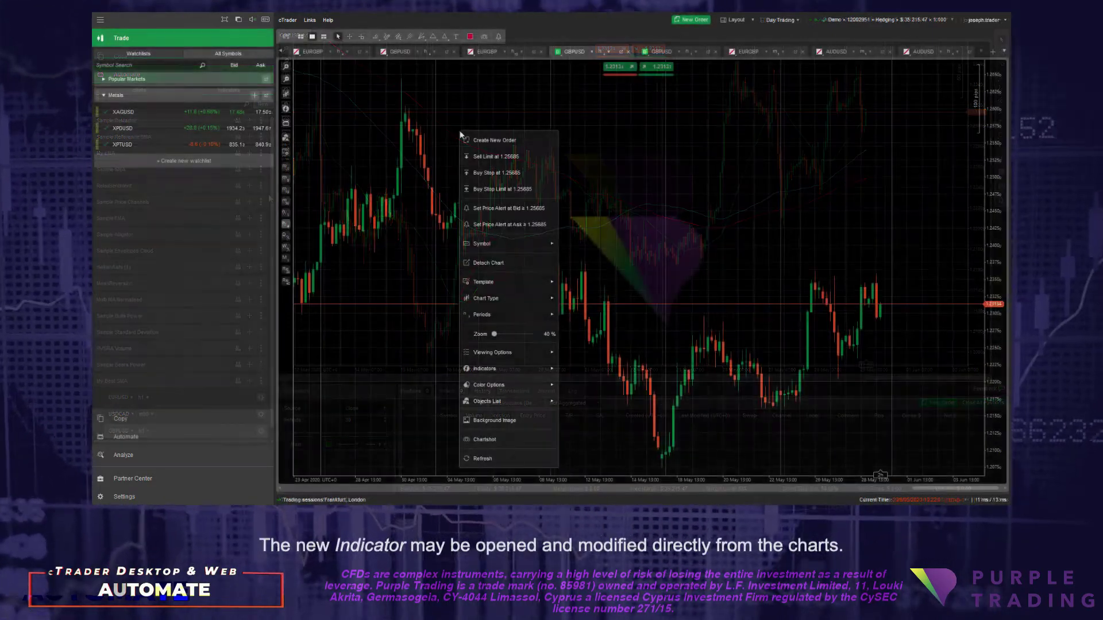
Step: Add the custom My Best SMA indicator with 30 periods to the GBPUSD chart
{"action": "mouse_move", "coordinate": [532, 364]}
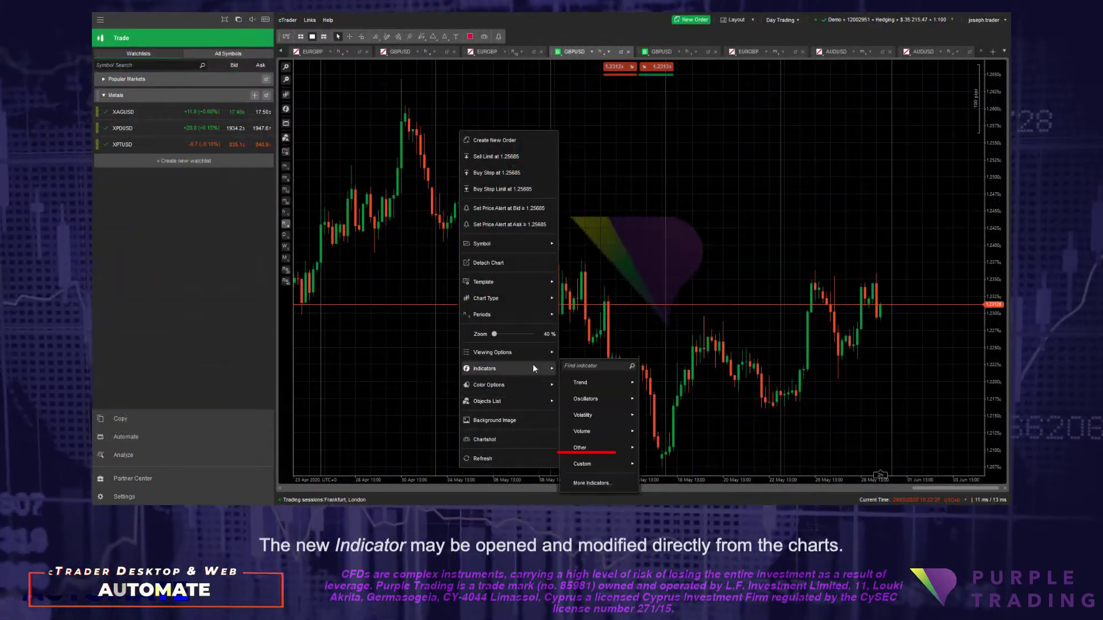
{"action": "mouse_move", "coordinate": [617, 460]}
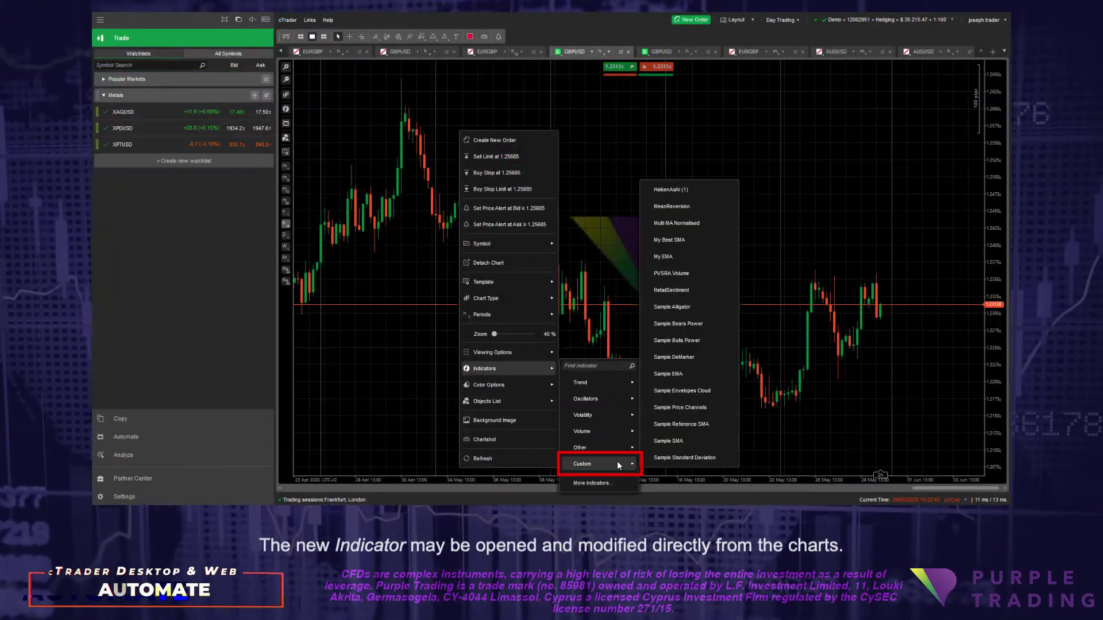
{"action": "left_click", "coordinate": [687, 241]}
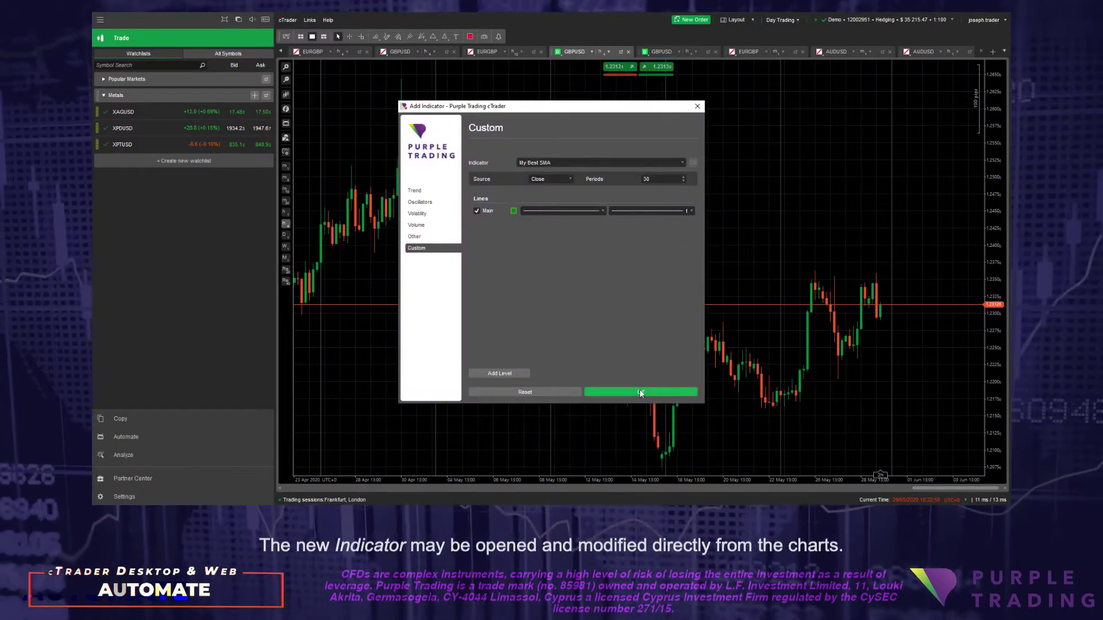
{"action": "left_click", "coordinate": [639, 388]}
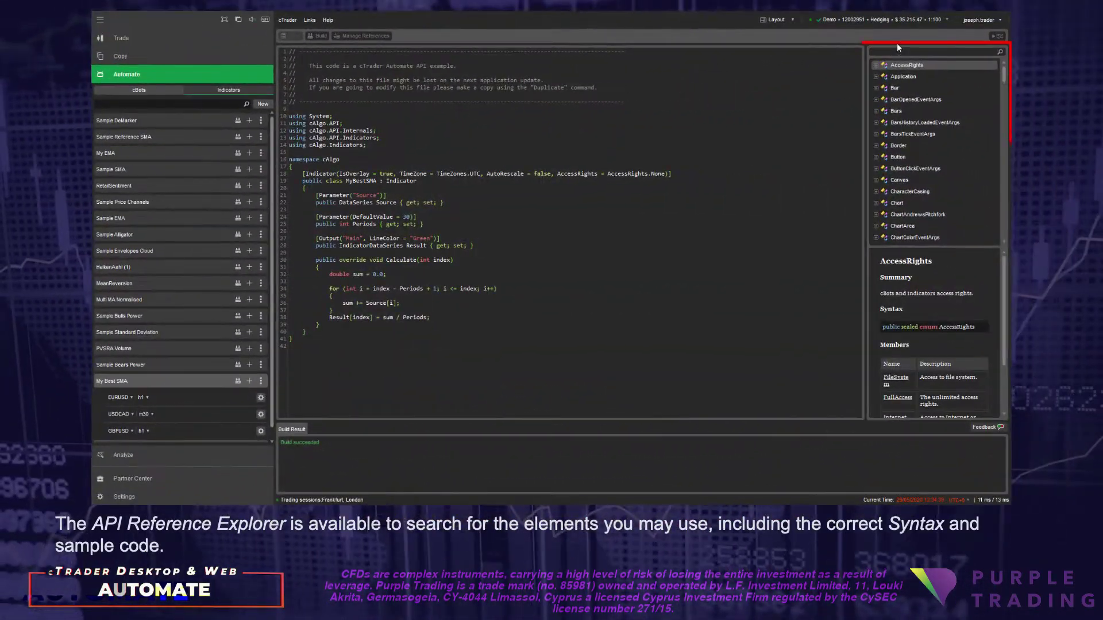
Step: Search the API reference for 'simple' and view the SimpleMovingAverage details
{"action": "left_click", "coordinate": [899, 51]}
{"action": "type", "text": "s"}
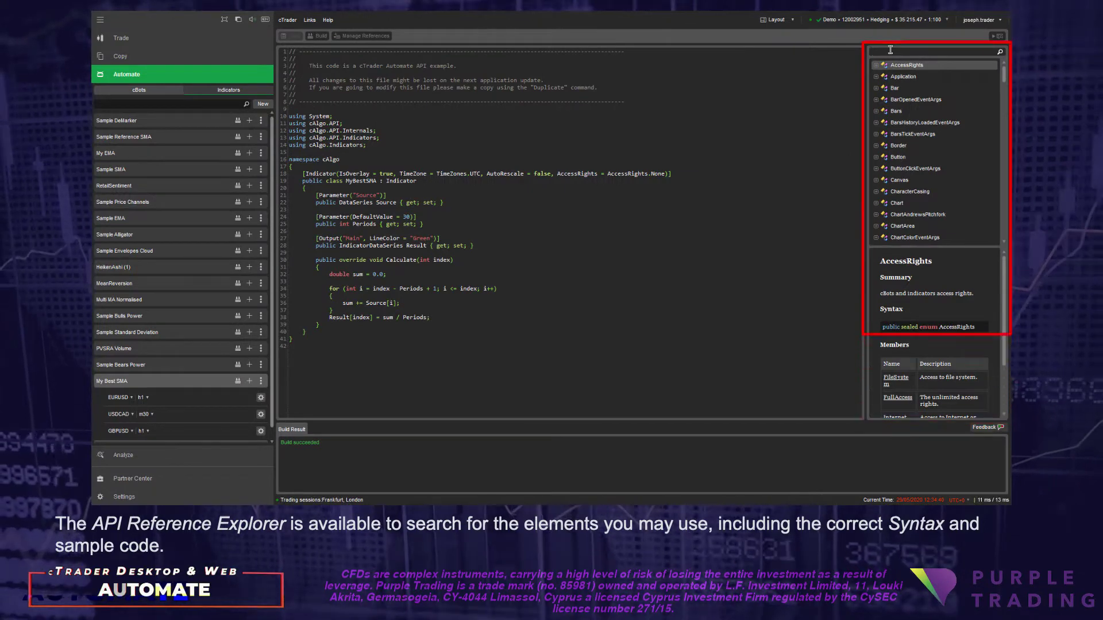
{"action": "type", "text": "imple"}
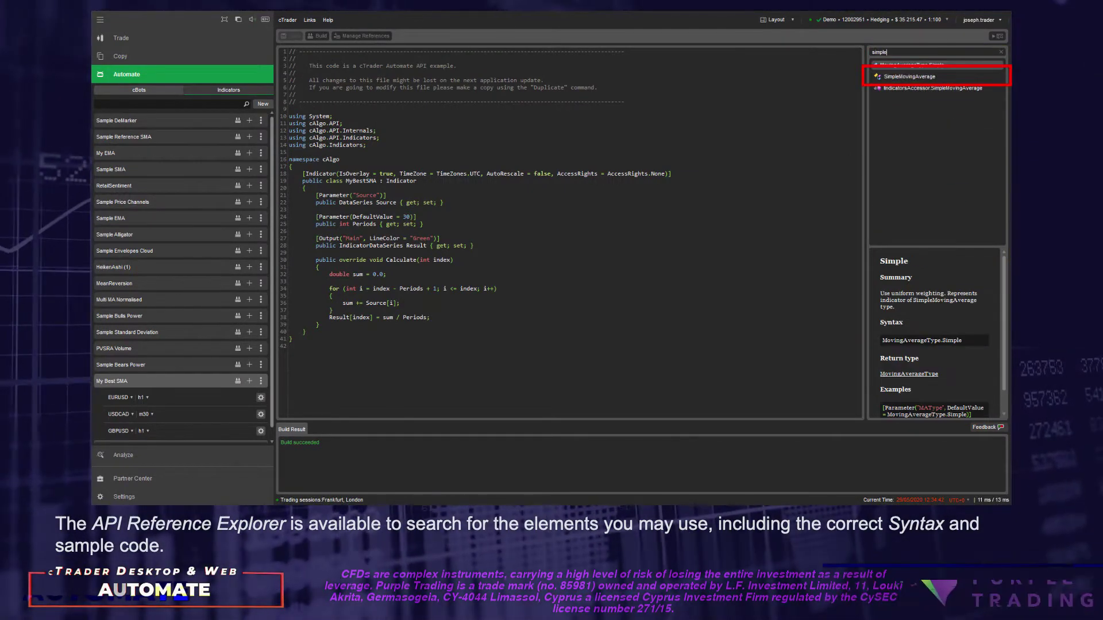
{"action": "left_click", "coordinate": [909, 76]}
{"action": "scroll", "coordinate": [1005, 333], "scroll_direction": "down", "scroll_amount": 5}
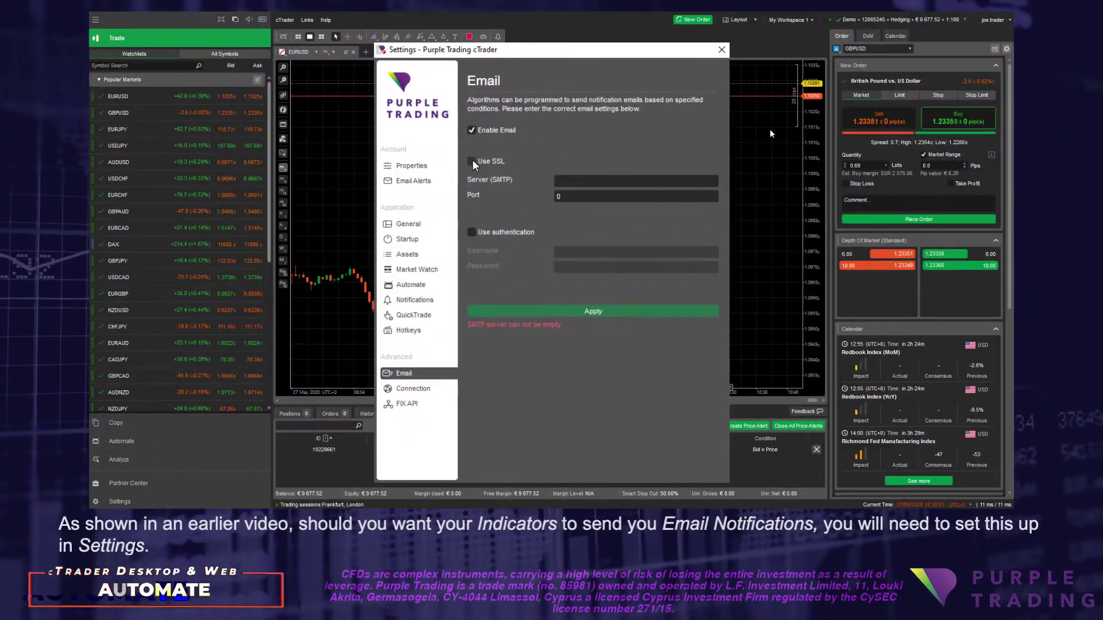
Step: Enable SSL, set SMTP server 'server', enable authentication, and enter the account username and password
{"action": "left_click", "coordinate": [472, 162]}
{"action": "key", "text": "Tab"}
{"action": "type", "text": "server"}
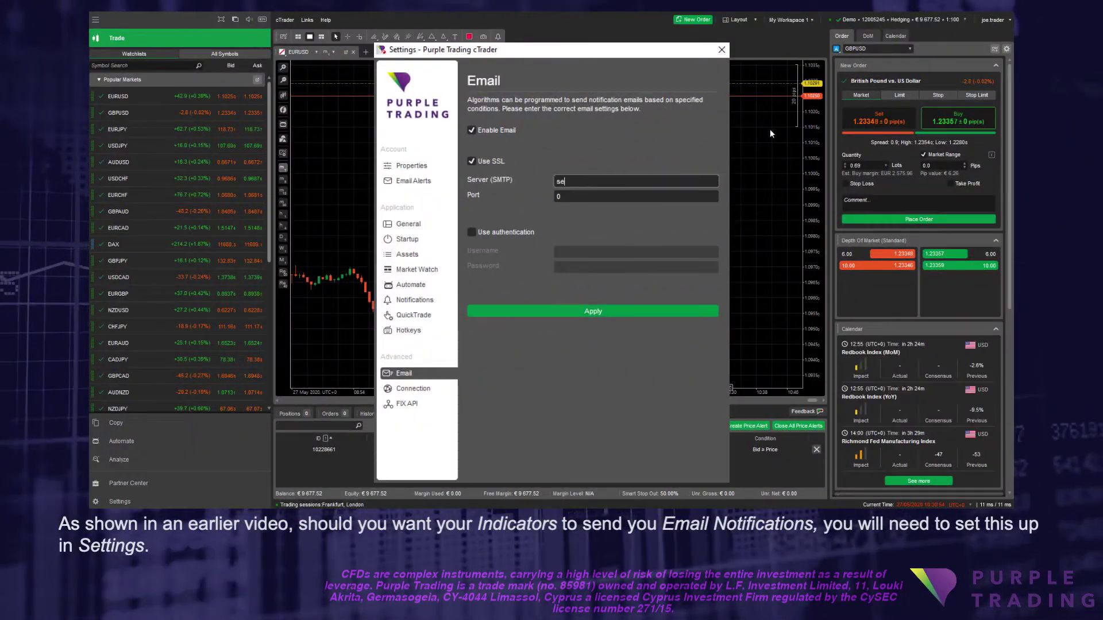
{"action": "left_click", "coordinate": [473, 233]}
{"action": "left_click", "coordinate": [546, 251]}
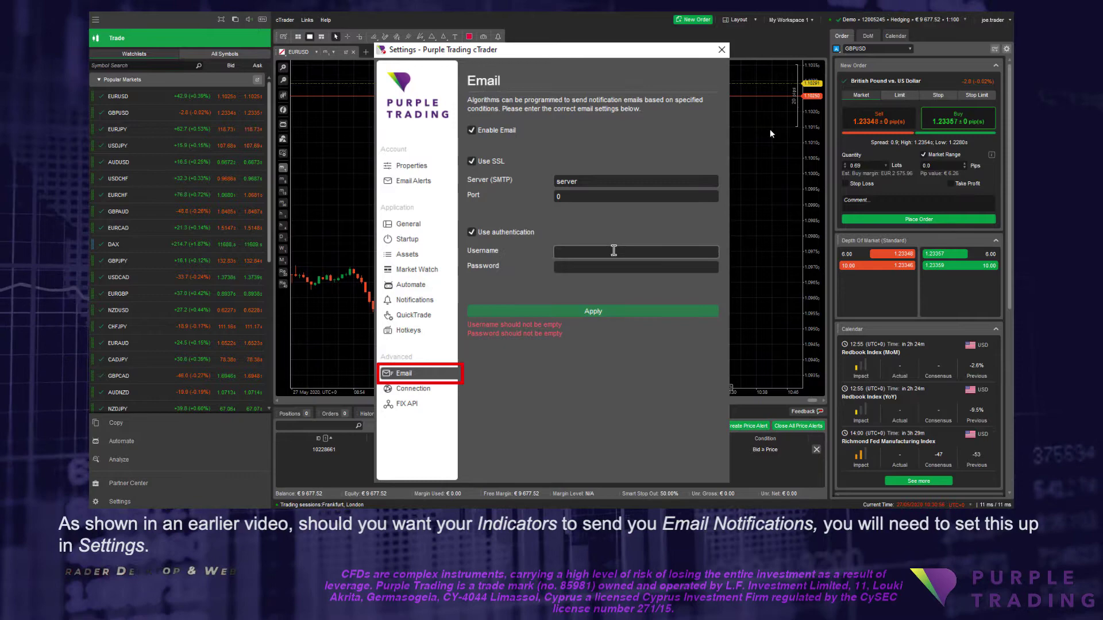
{"action": "type", "text": "joe.trader"}
{"action": "left_click", "coordinate": [612, 266]}
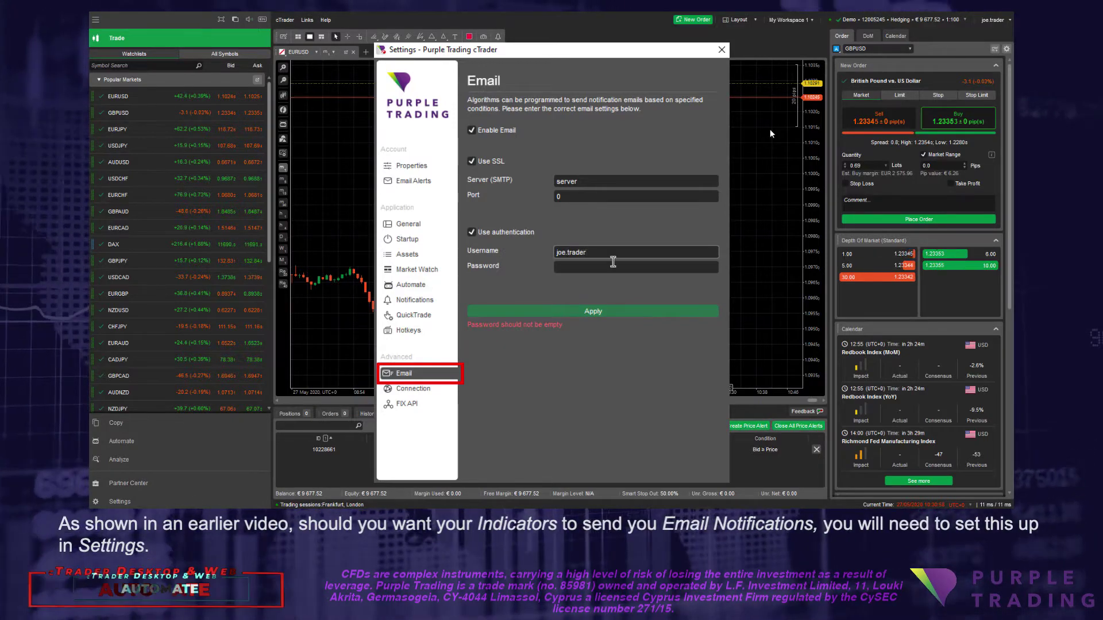
{"action": "type", "text": "******"}
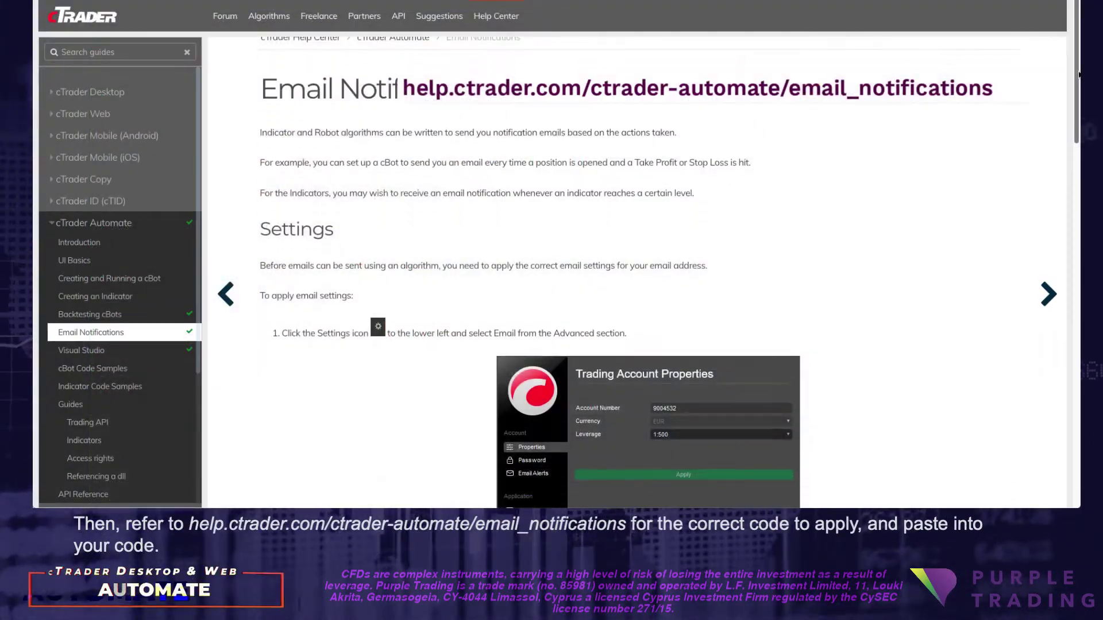
Step: Scroll the Email Notifications guide down to the Notifications.SendEmail code example
{"action": "scroll", "coordinate": [1078, 73], "scroll_direction": "down", "scroll_amount": 9}
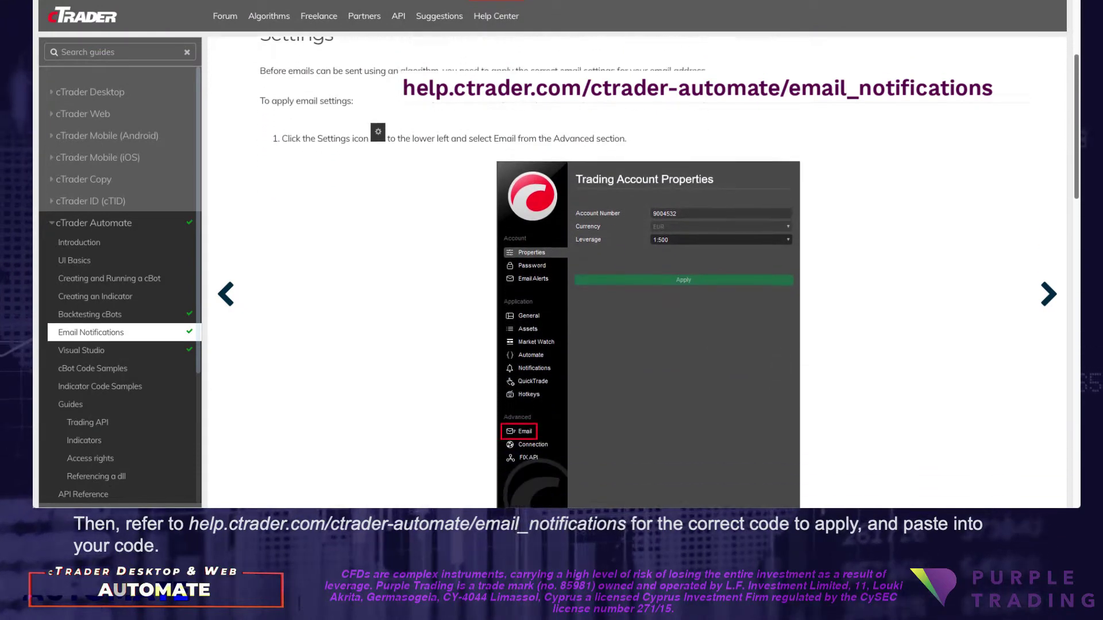
{"action": "scroll", "coordinate": [1077, 353], "scroll_direction": "down", "scroll_amount": 9}
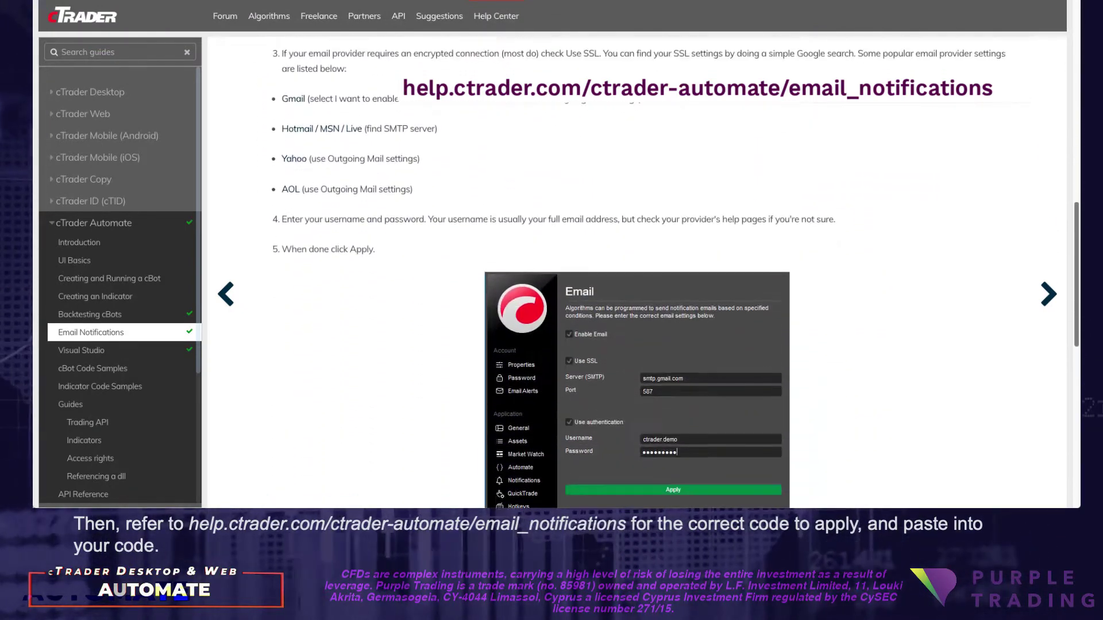
{"action": "left_click_drag", "start_coordinate": [1078, 353], "coordinate": [1077, 436]}
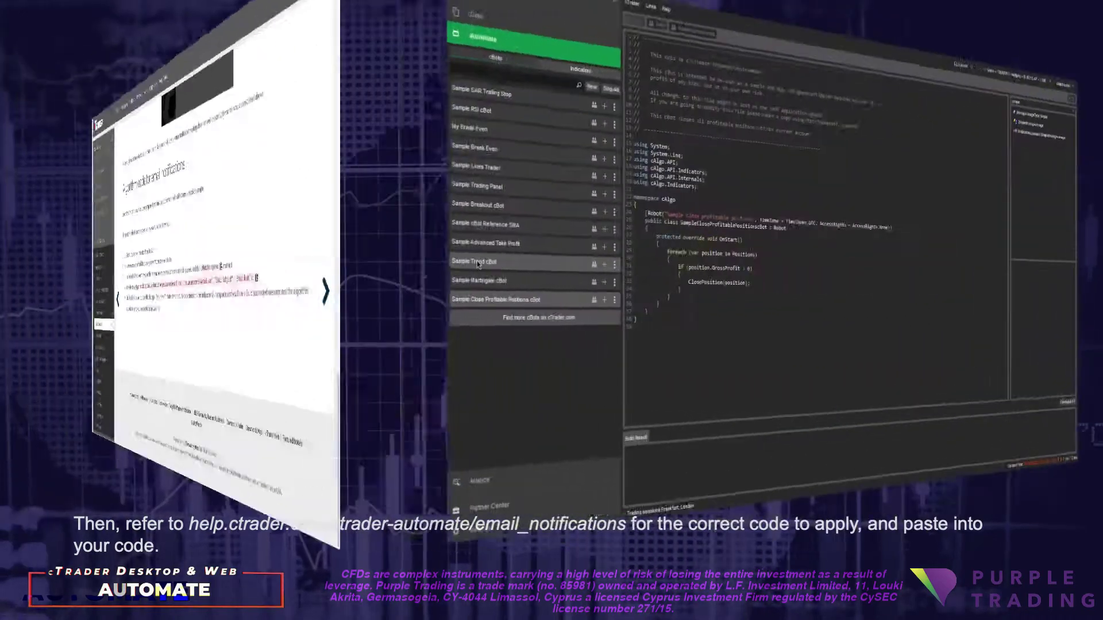
Step: Duplicate Sample Trend cBot, rename the copy to My Trend cBot, and build it
{"action": "right_click", "coordinate": [476, 264]}
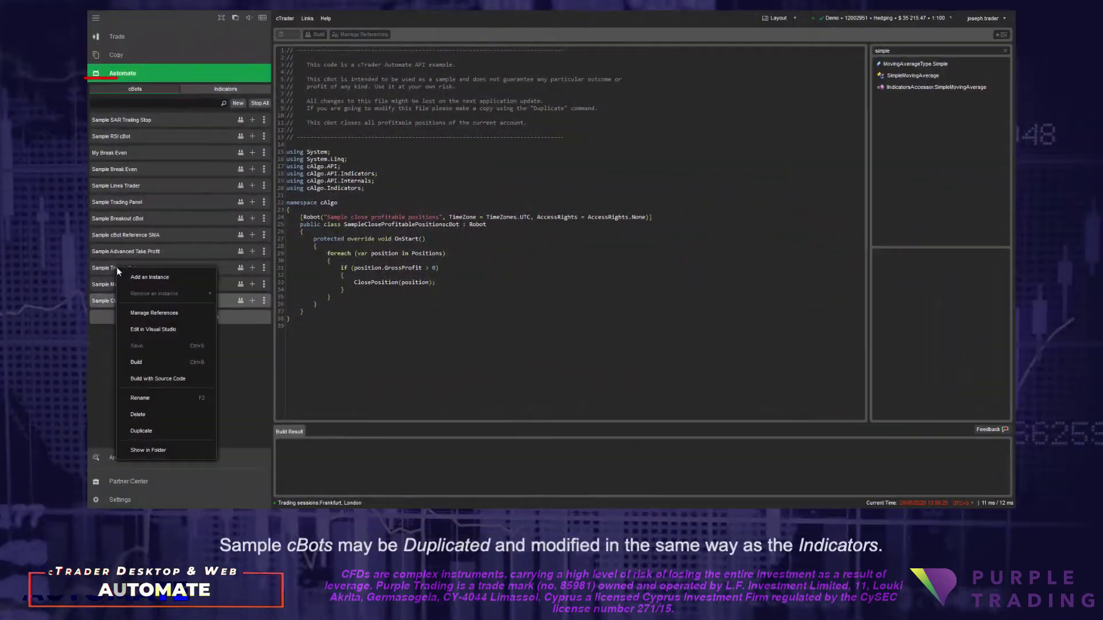
{"action": "left_click", "coordinate": [141, 431]}
{"action": "left_click", "coordinate": [124, 317]}
{"action": "right_click", "coordinate": [124, 317]}
{"action": "left_click", "coordinate": [154, 258]}
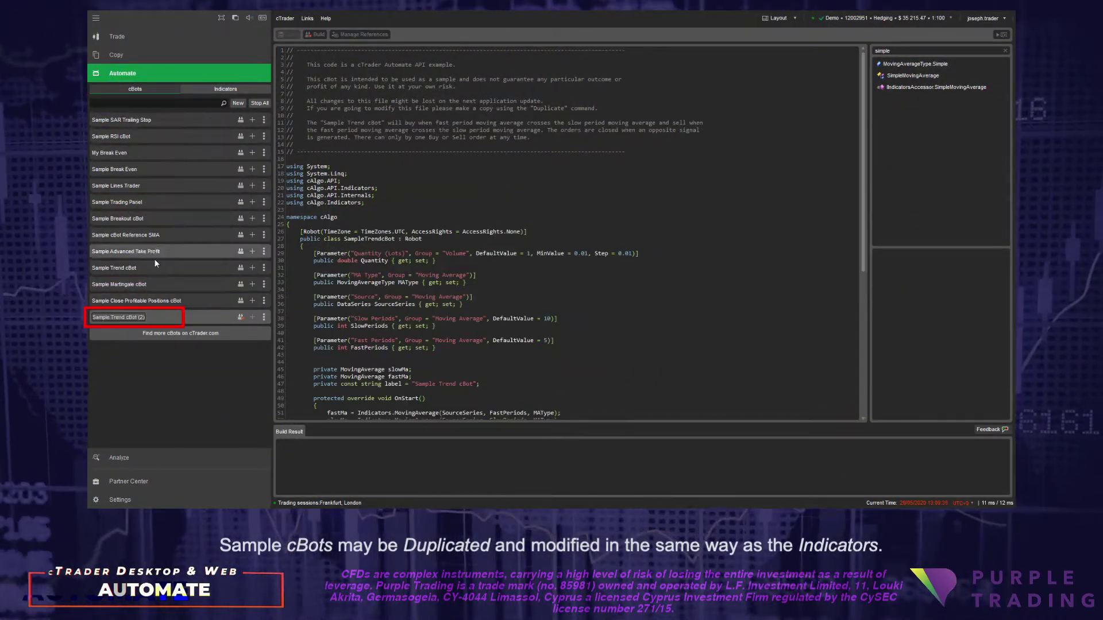
{"action": "type", "text": "My Trend"}
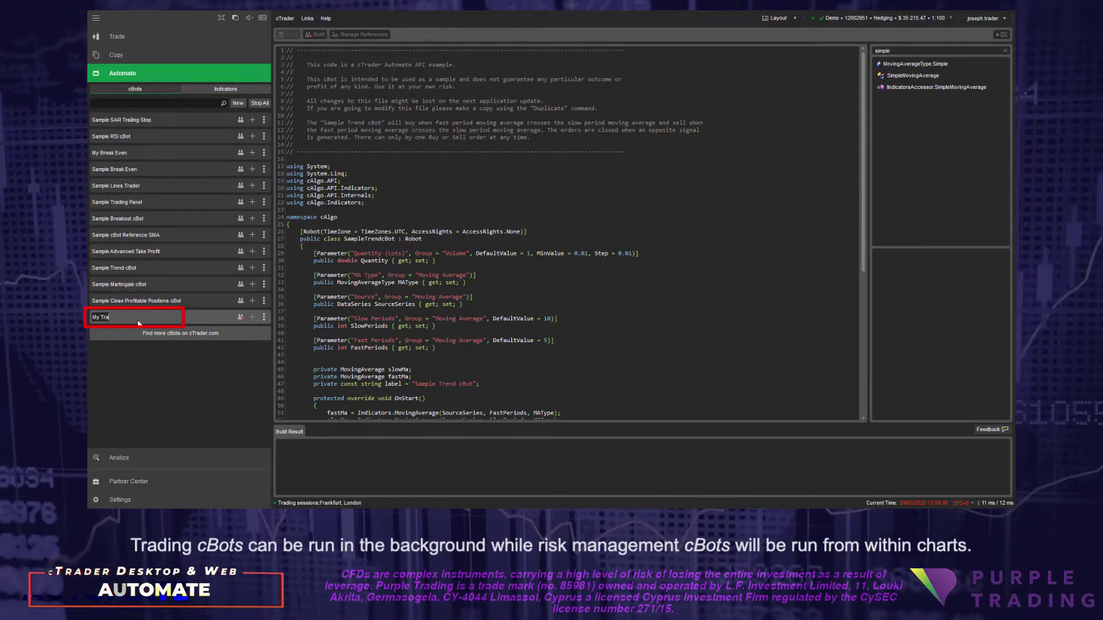
{"action": "type", "text": " cBot"}
{"action": "key", "text": "Return"}
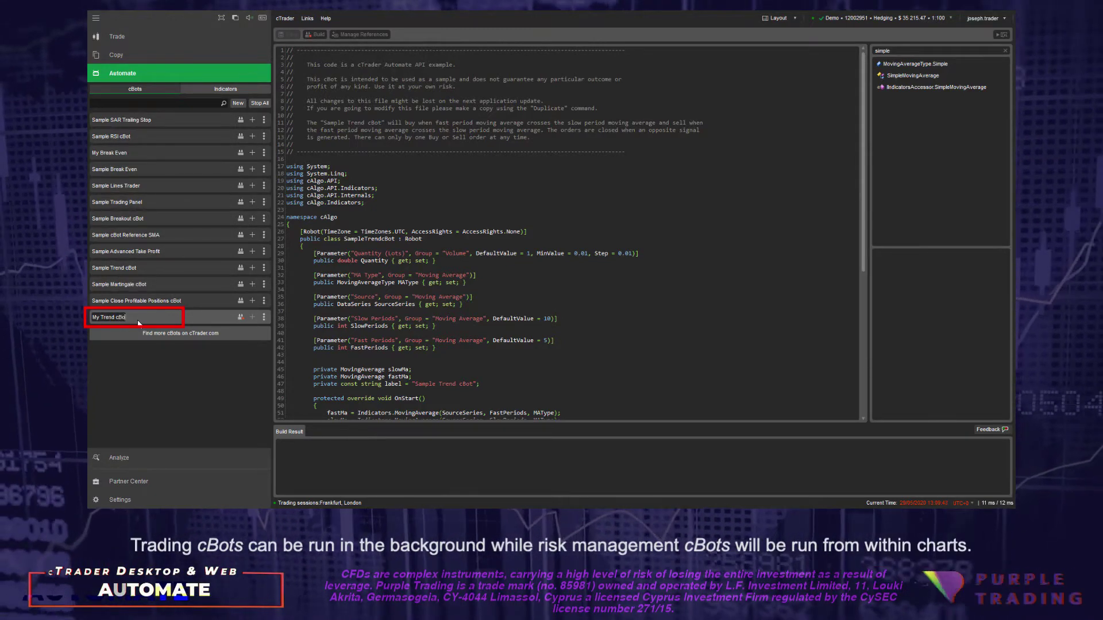
{"action": "left_click", "coordinate": [241, 317]}
{"action": "left_click", "coordinate": [252, 317]}
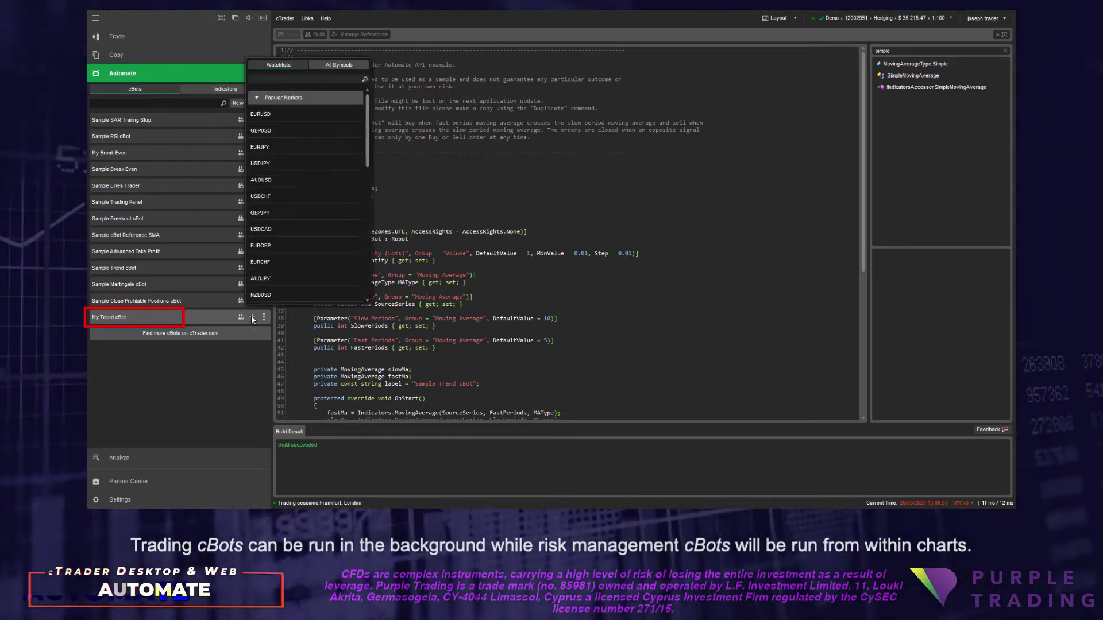
Step: Add a EURUSD h1 instance of My Trend cBot and run its backtest
{"action": "left_click", "coordinate": [270, 114]}
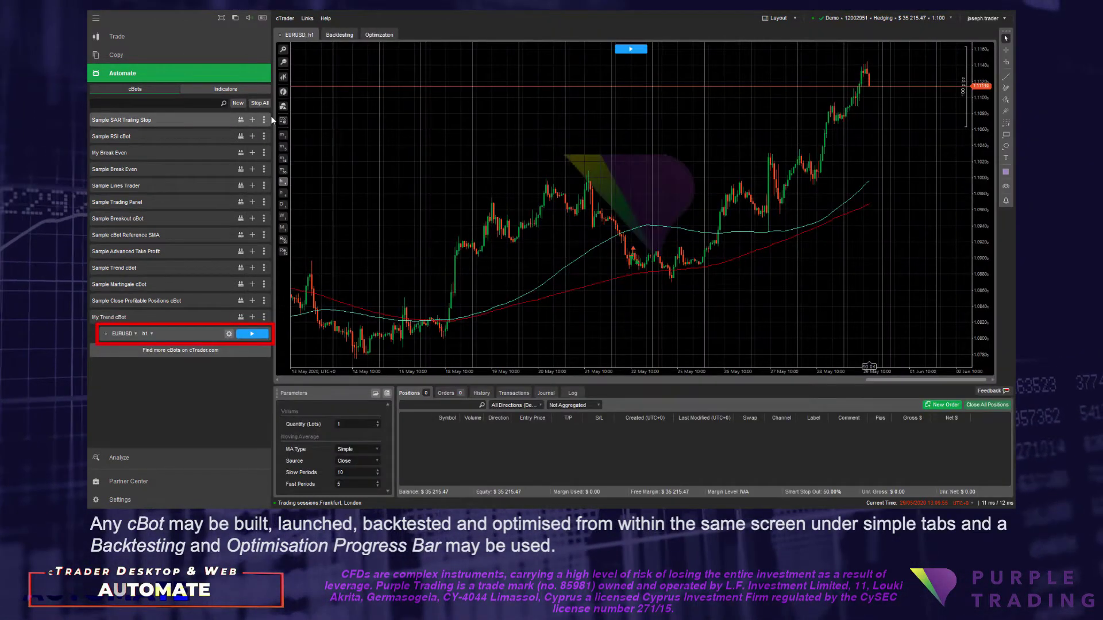
{"action": "left_click", "coordinate": [339, 34]}
{"action": "left_click", "coordinate": [970, 47]}
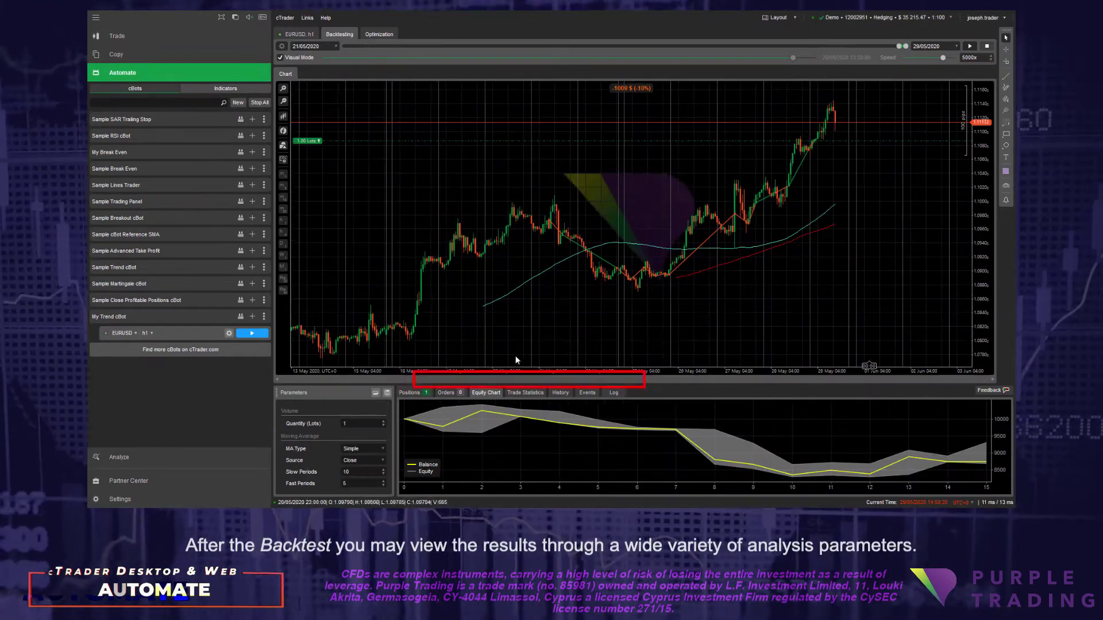
Step: Review the backtest's trade statistics, history and events, then show the optimisation passes
{"action": "left_click", "coordinate": [525, 393]}
{"action": "left_click", "coordinate": [558, 394]}
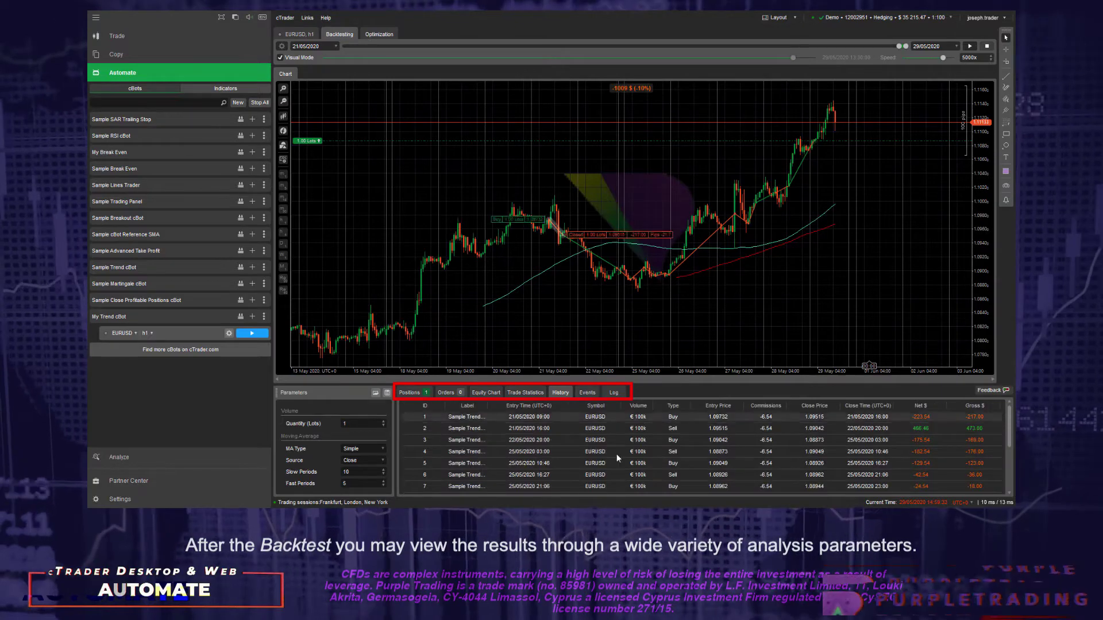
{"action": "left_click", "coordinate": [589, 394]}
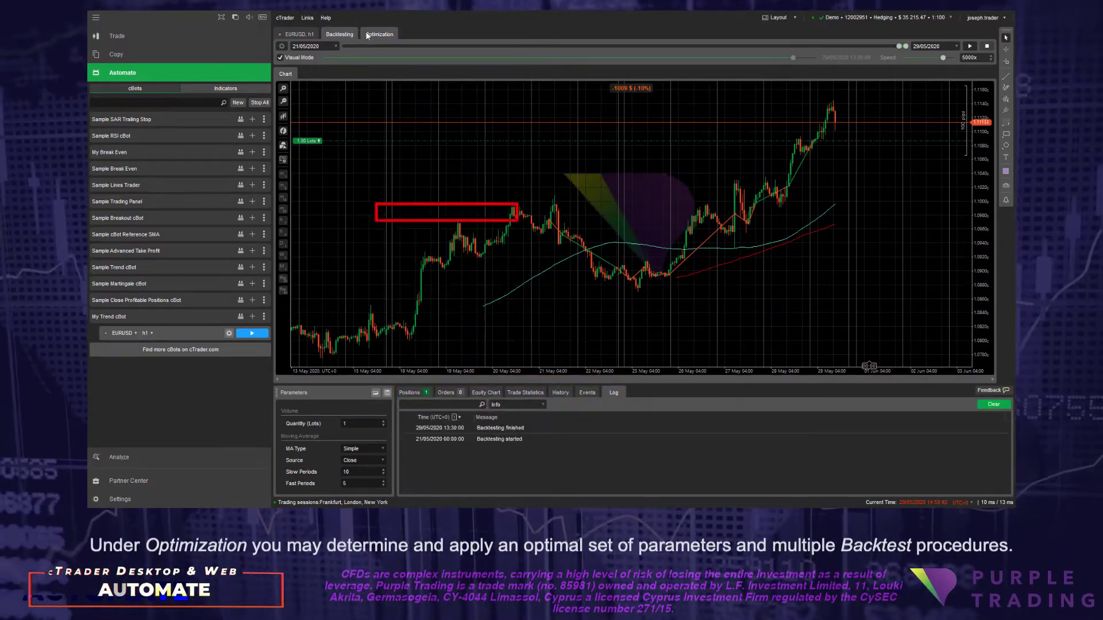
{"action": "left_click", "coordinate": [368, 35]}
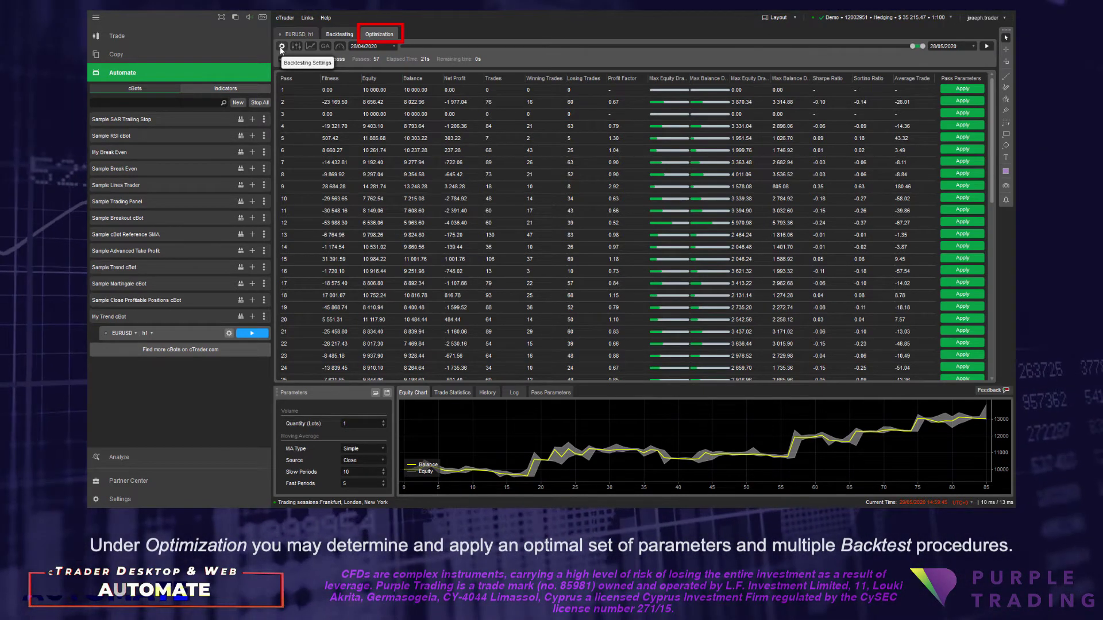
Step: Check optimisation criteria, GA method and resources, then open Sample RSI cBot in Visual Studio
{"action": "left_click", "coordinate": [311, 46]}
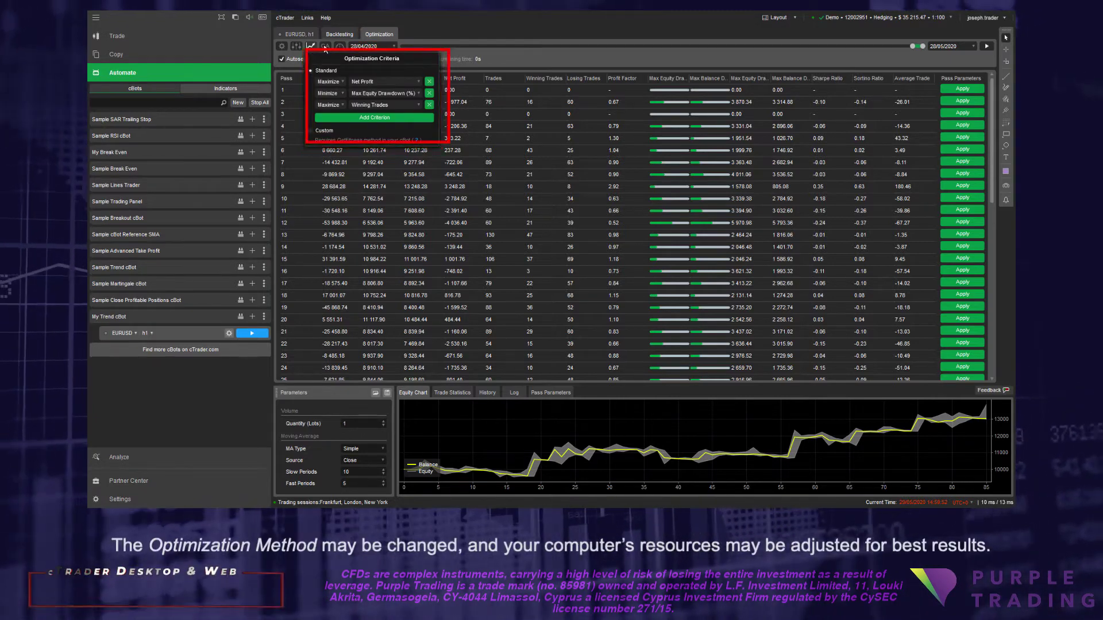
{"action": "left_click", "coordinate": [325, 49]}
{"action": "left_click", "coordinate": [340, 47]}
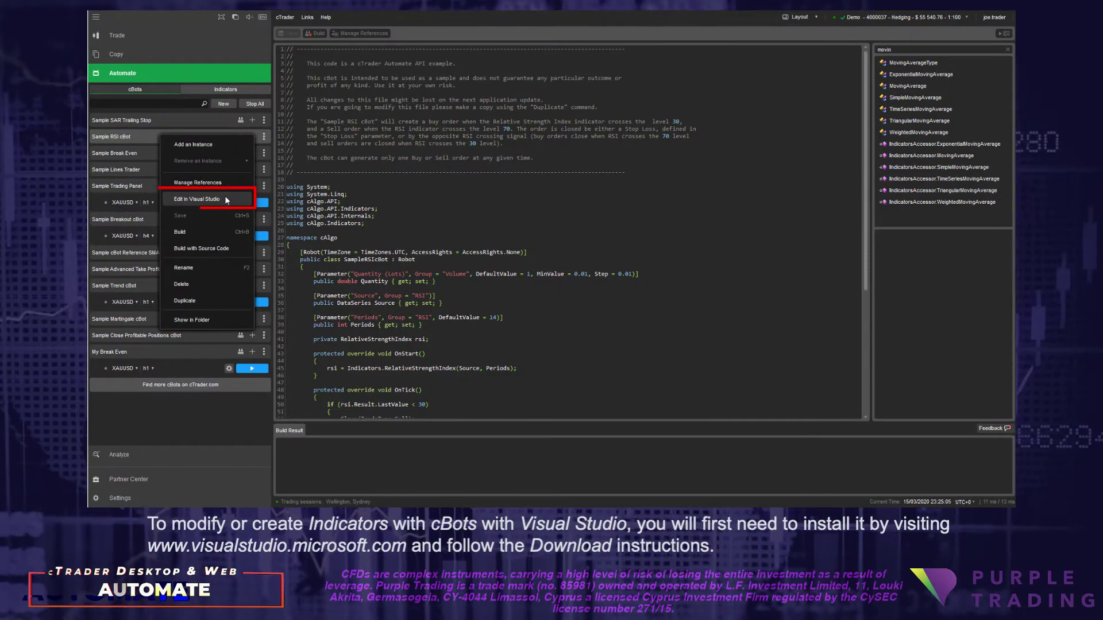
{"action": "left_click", "coordinate": [228, 200]}
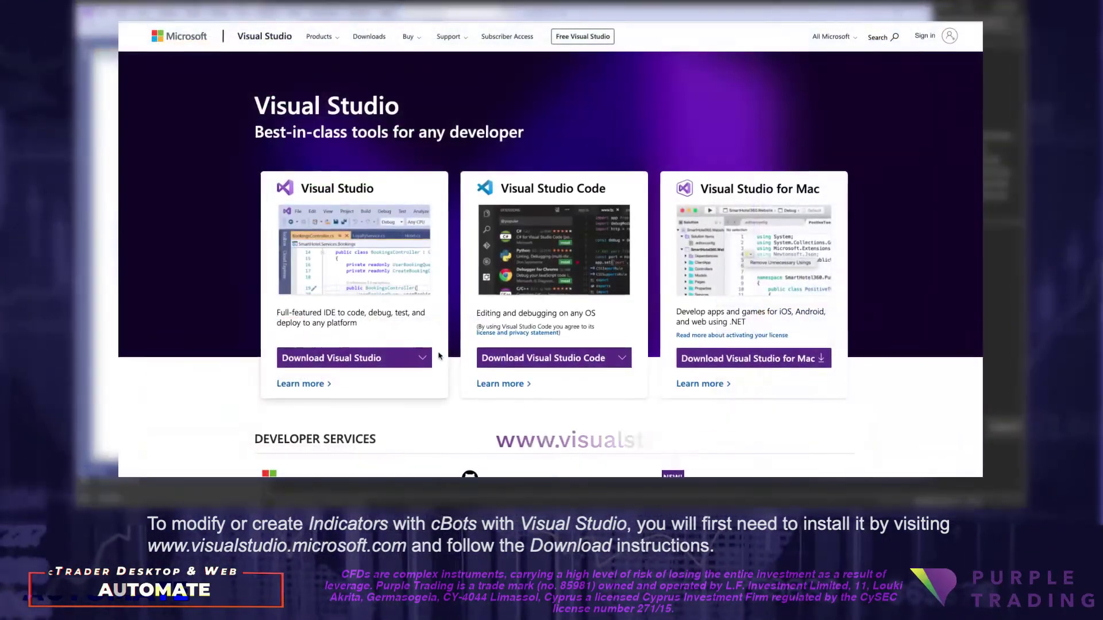
Step: Pick the Visual Studio Community 2019 edition from the download options
{"action": "left_click", "coordinate": [350, 357]}
{"action": "left_click", "coordinate": [330, 388]}
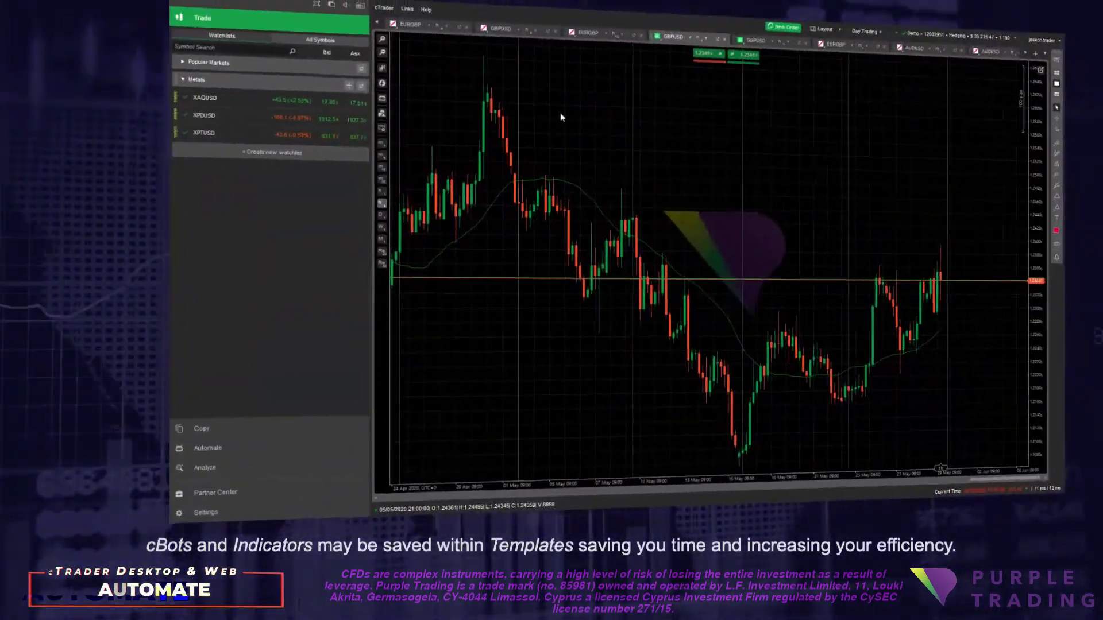
Step: Save the chart setup as a template named 'My cBot' and apply it to the chart
{"action": "right_click", "coordinate": [741, 126]}
{"action": "mouse_move", "coordinate": [503, 267]}
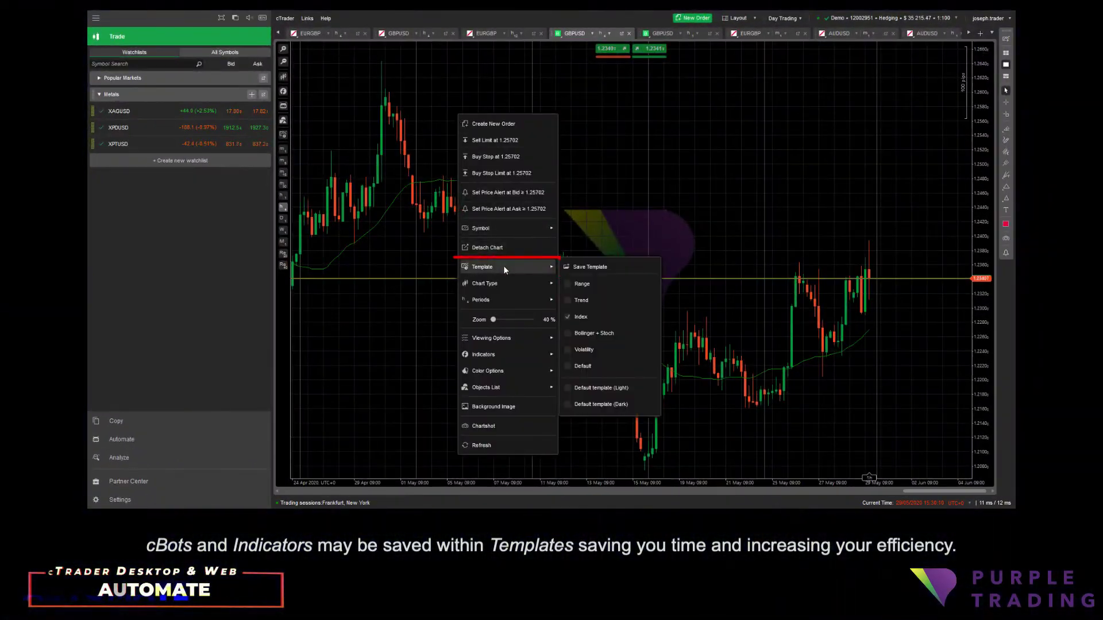
{"action": "left_click", "coordinate": [575, 267]}
{"action": "type", "text": "My cBot"}
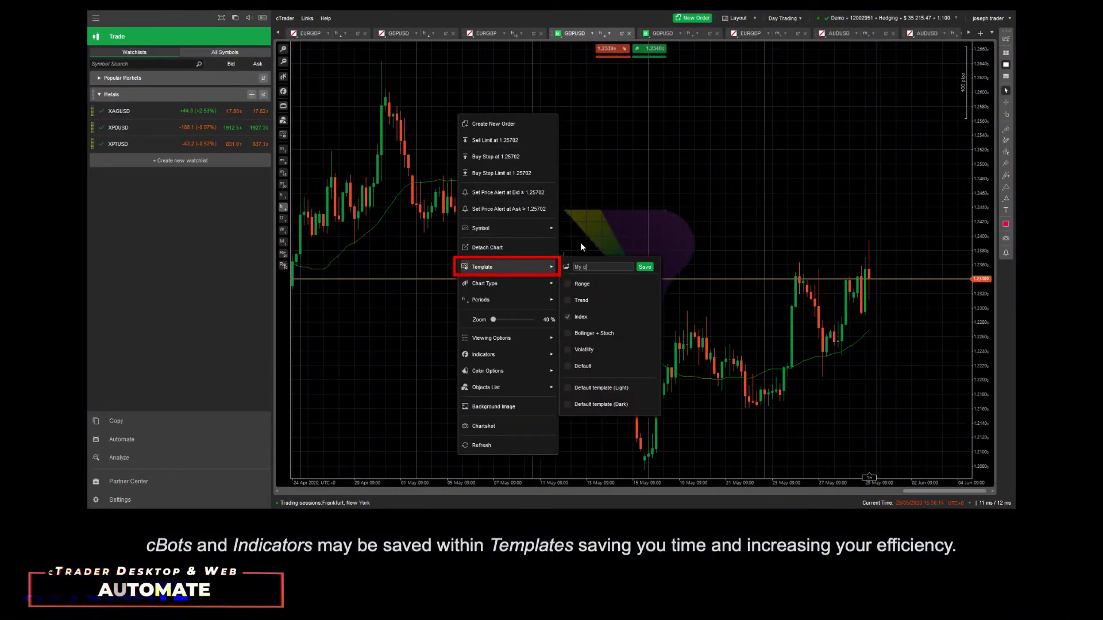
{"action": "left_click", "coordinate": [644, 266]}
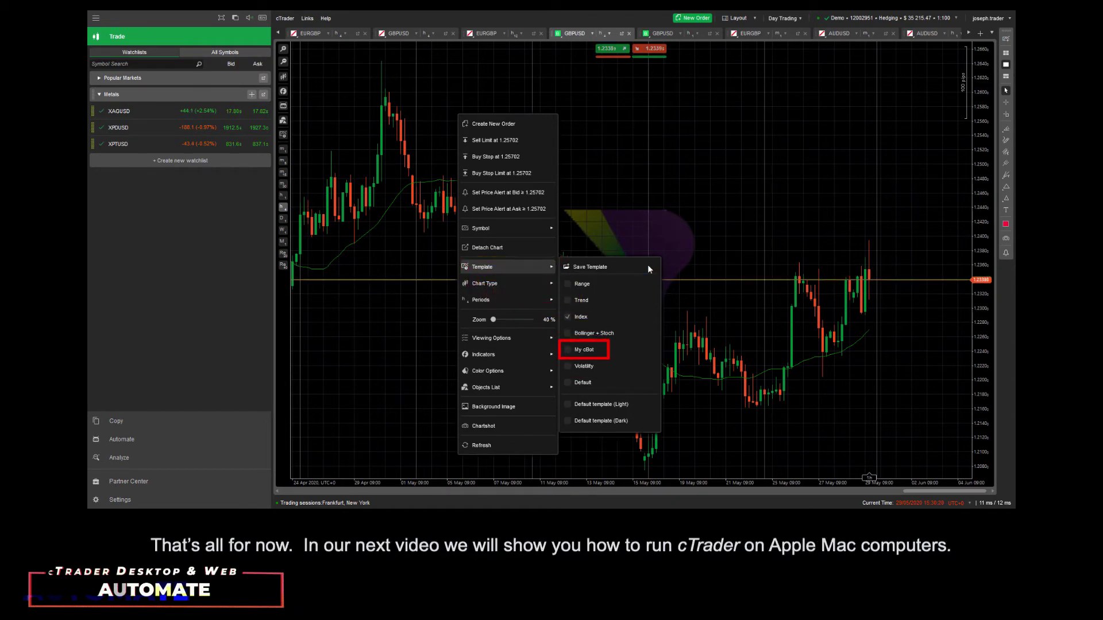
{"action": "left_click", "coordinate": [566, 349]}
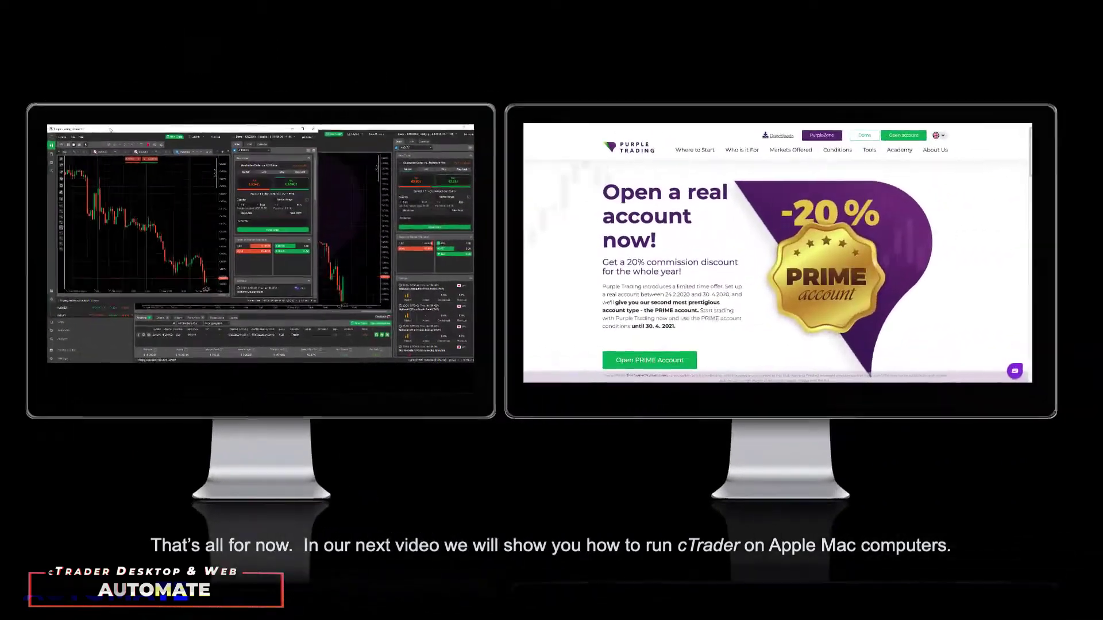